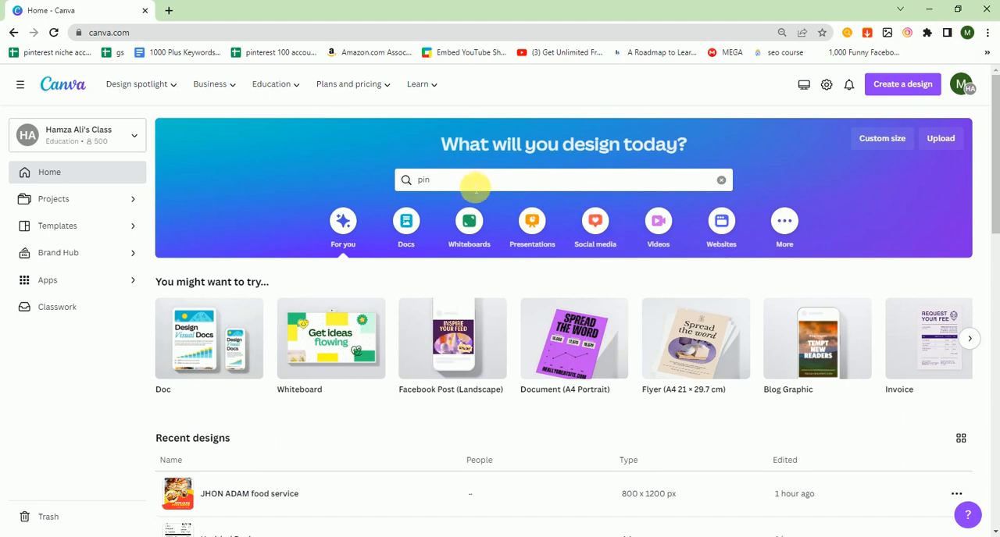
# - Replace the template search term with "inst" and open the suggested Instagram Post (Square) templates
pyautogui.press('BackSpace')
pyautogui.press('BackSpace')
pyautogui.press('BackSpace')
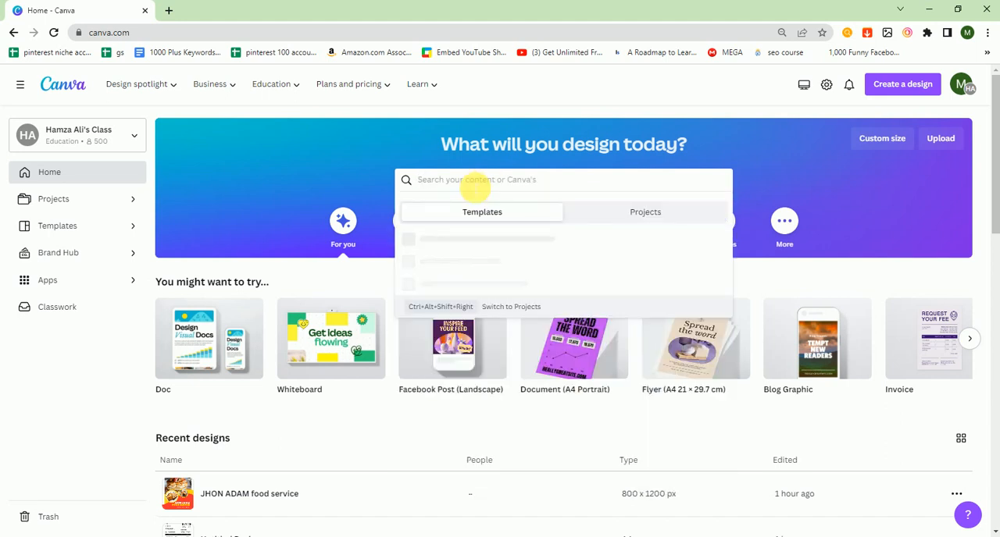
pyautogui.write('inst')
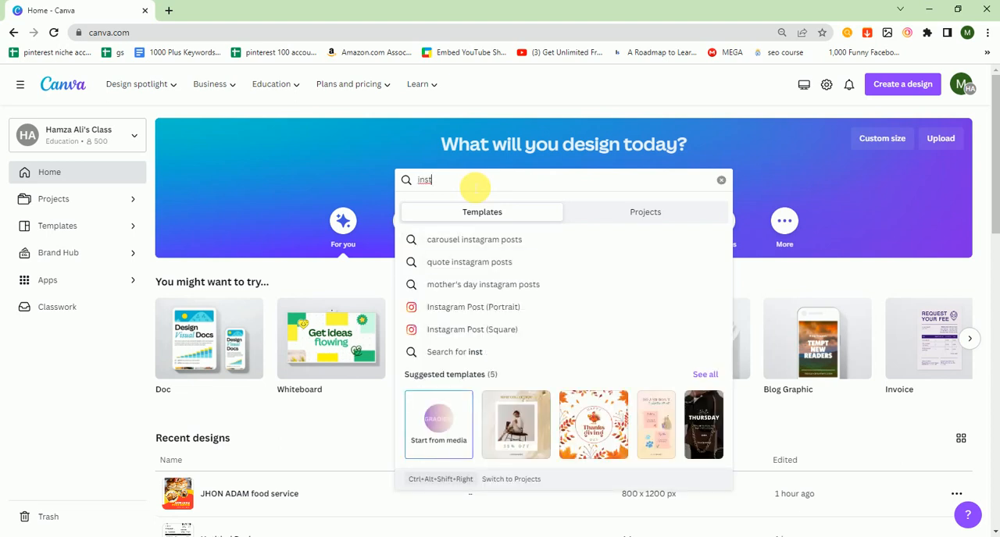
pyautogui.press('Down')
pyautogui.press('Down')
pyautogui.press('Down')
pyautogui.press('Down')
pyautogui.press('Down')
pyautogui.press('Return')
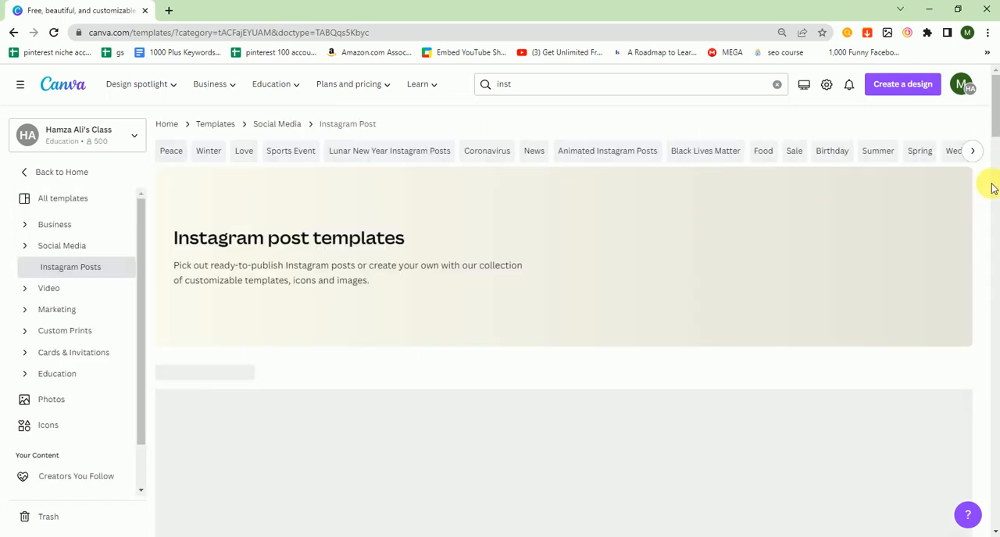
# - Create a blank Instagram post design from the square Instagram post templates page
pyautogui.moveTo(994, 116); pyautogui.dragTo(993, 185)
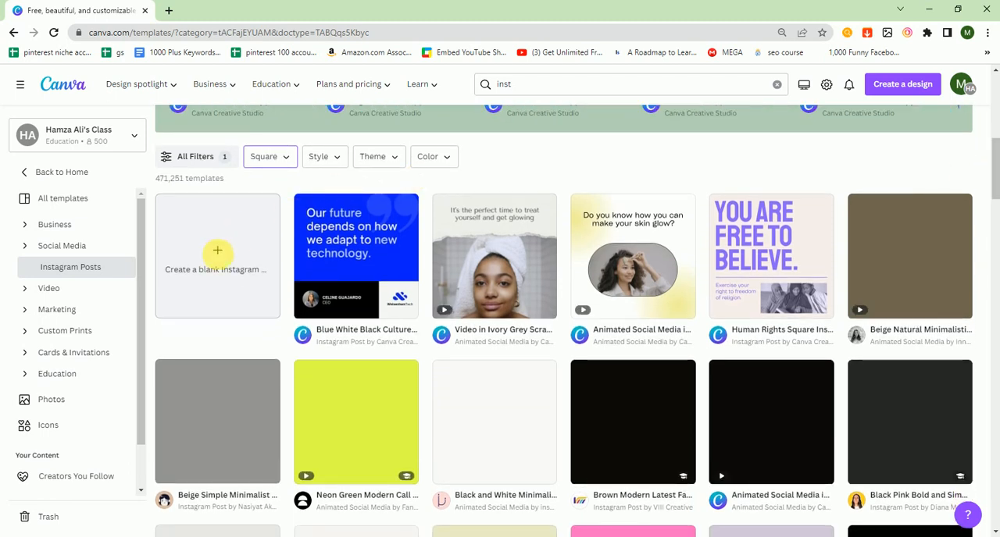
pyautogui.click(218, 258)
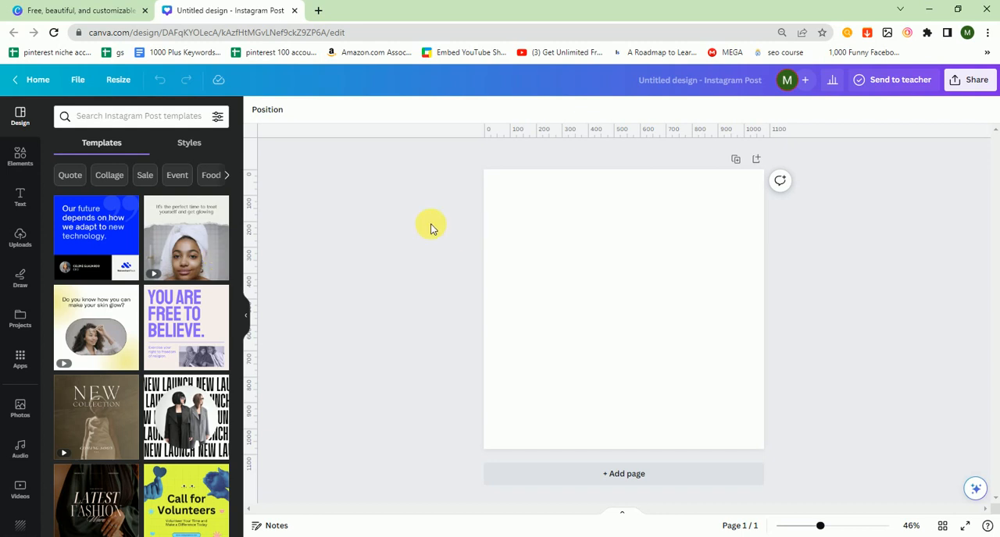
pyautogui.moveTo(449, 161); pyautogui.dragTo(448, 393)
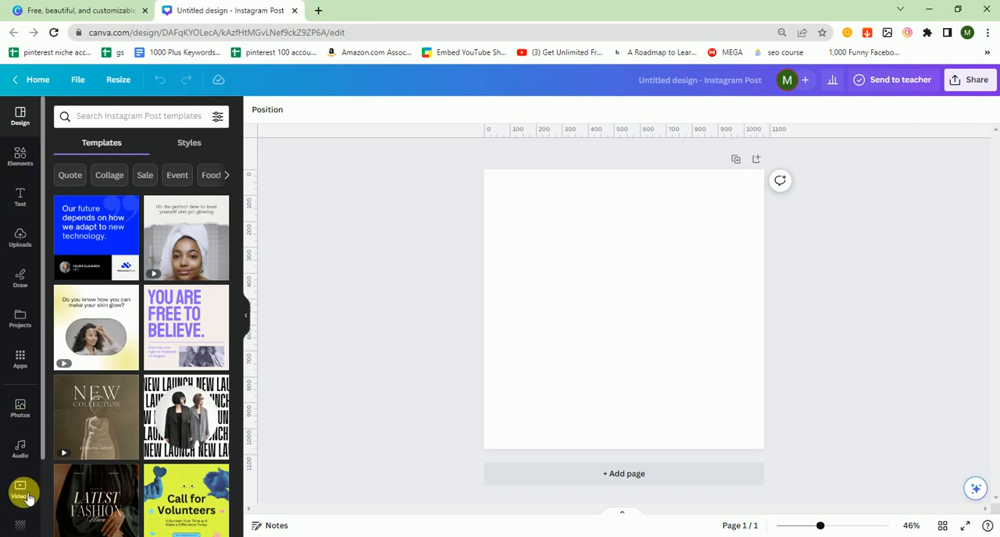
# - Search the photo library for "fitness"
pyautogui.click(20, 407)
pyautogui.click(105, 121)
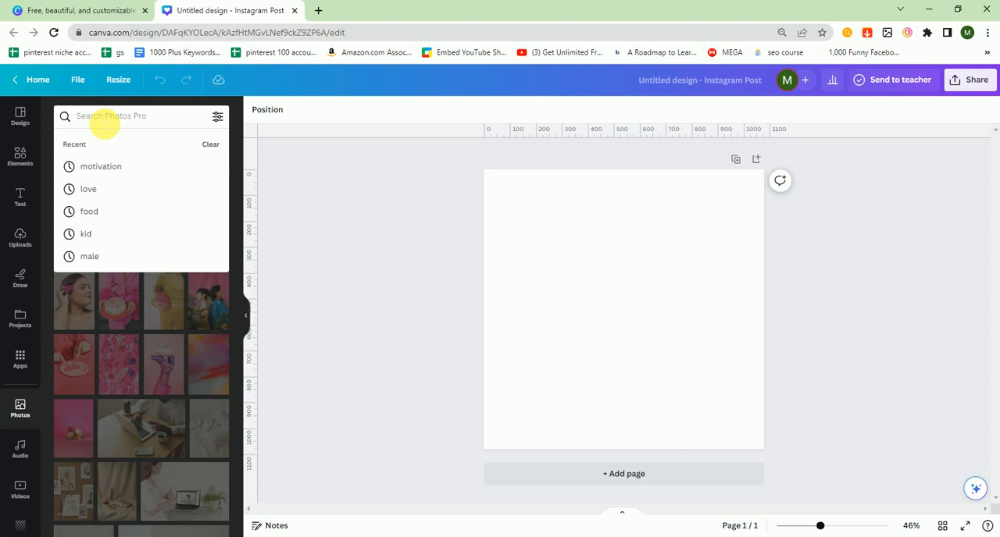
pyautogui.write('f')
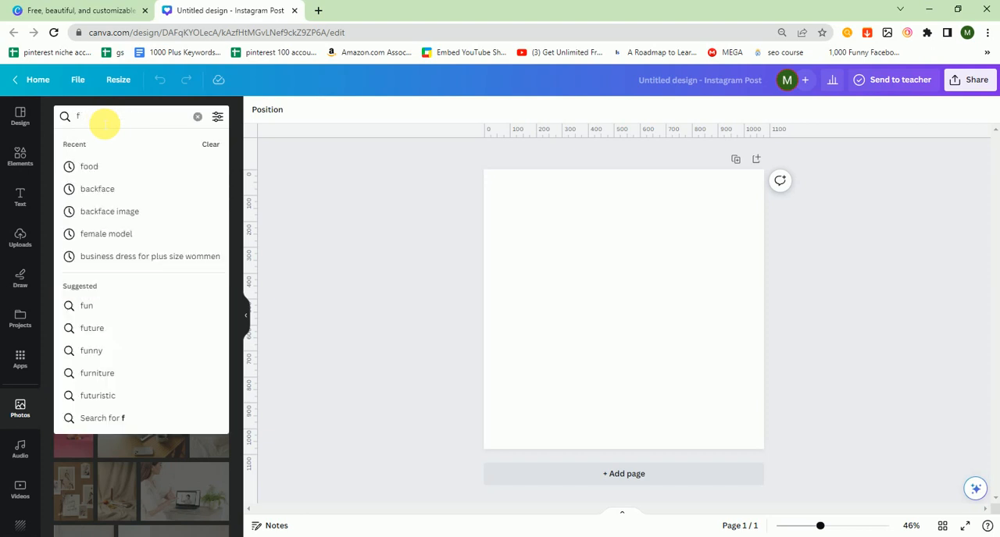
pyautogui.write('itness')
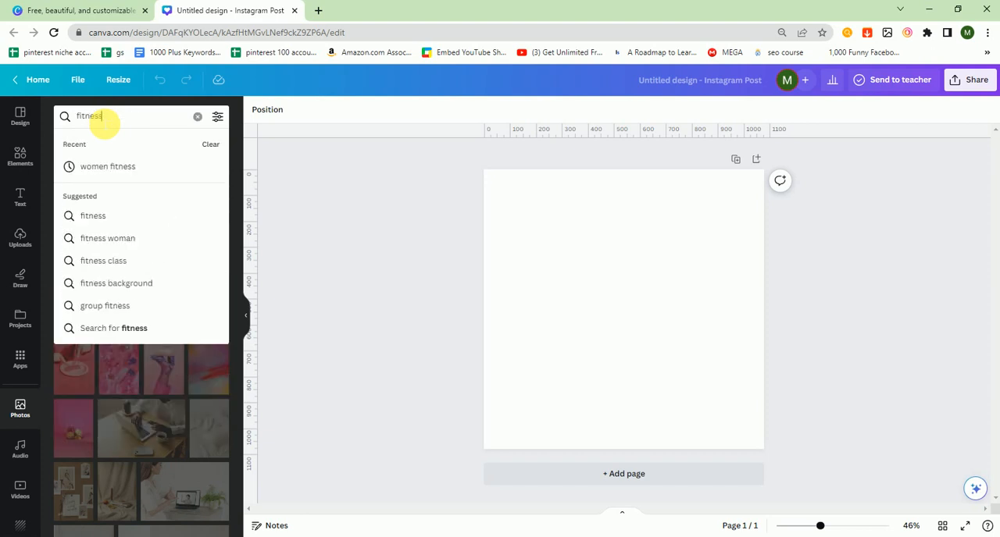
pyautogui.press('Return')
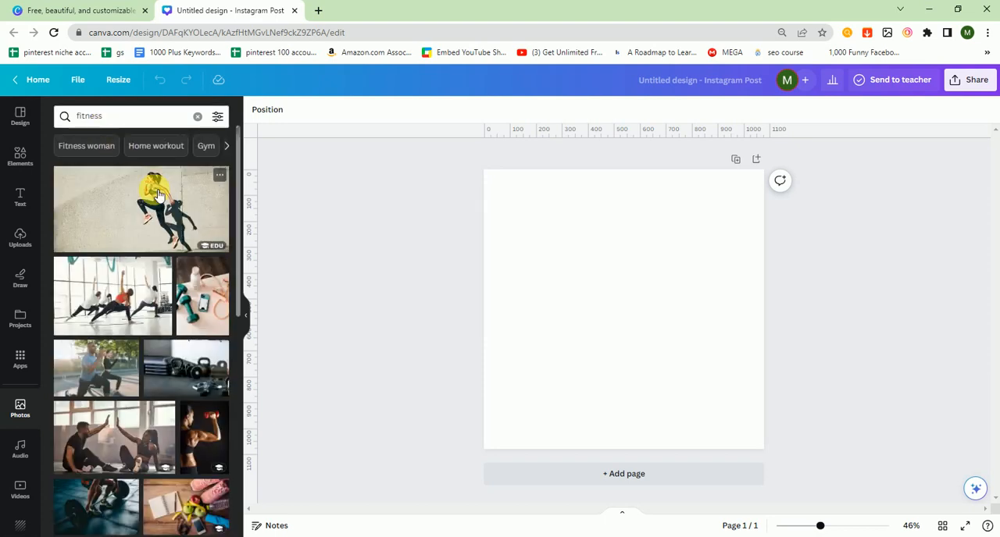
# - Add the photo of the group stretching in a bright studio and set it as the page background
pyautogui.click(128, 312)
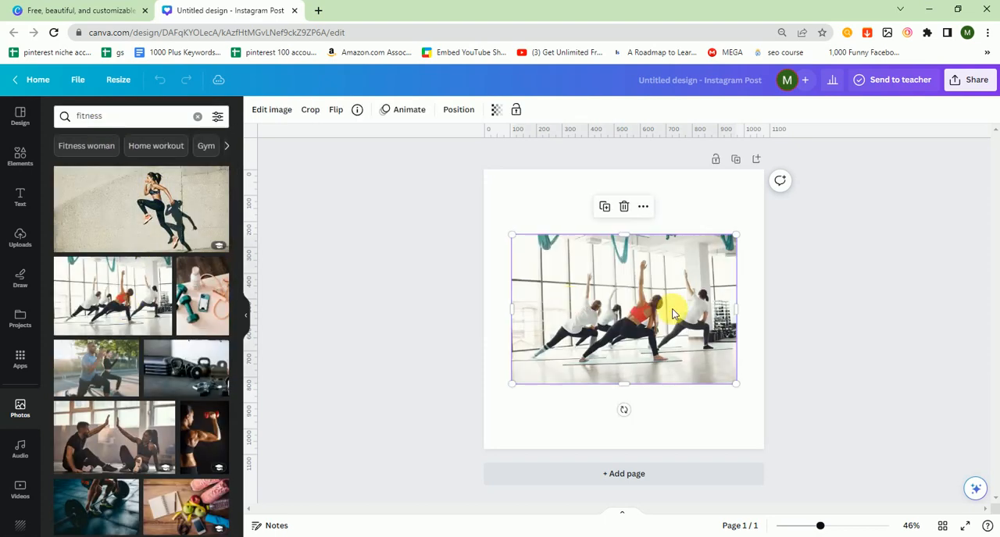
pyautogui.rightClick(611, 302)
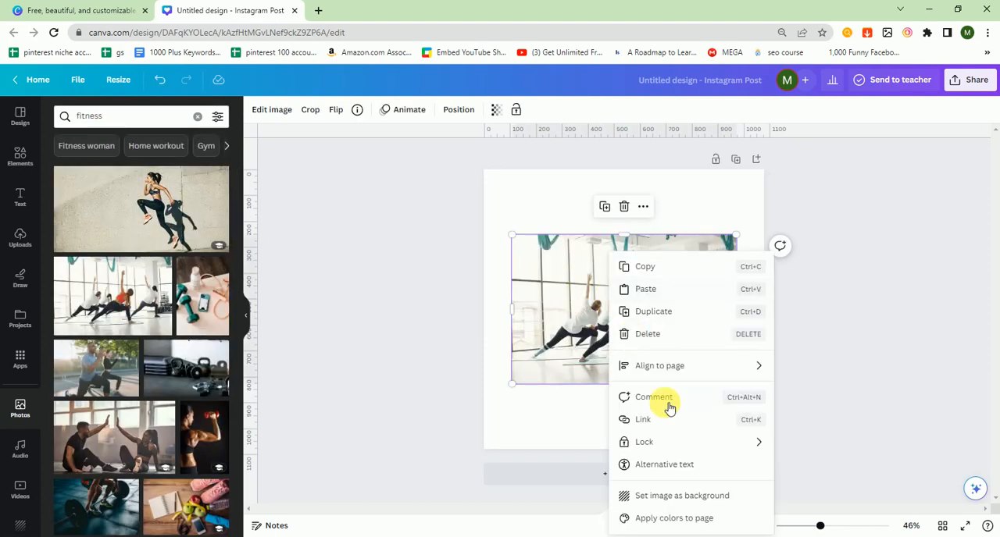
pyautogui.click(647, 496)
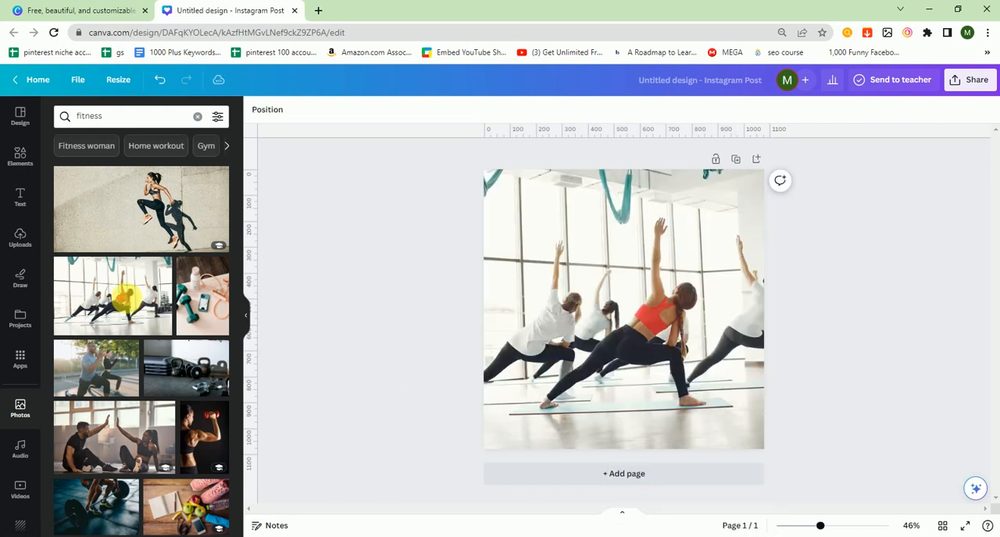
# - Search the elements for "rec" and add a Rectangle shape to the page
pyautogui.click(22, 153)
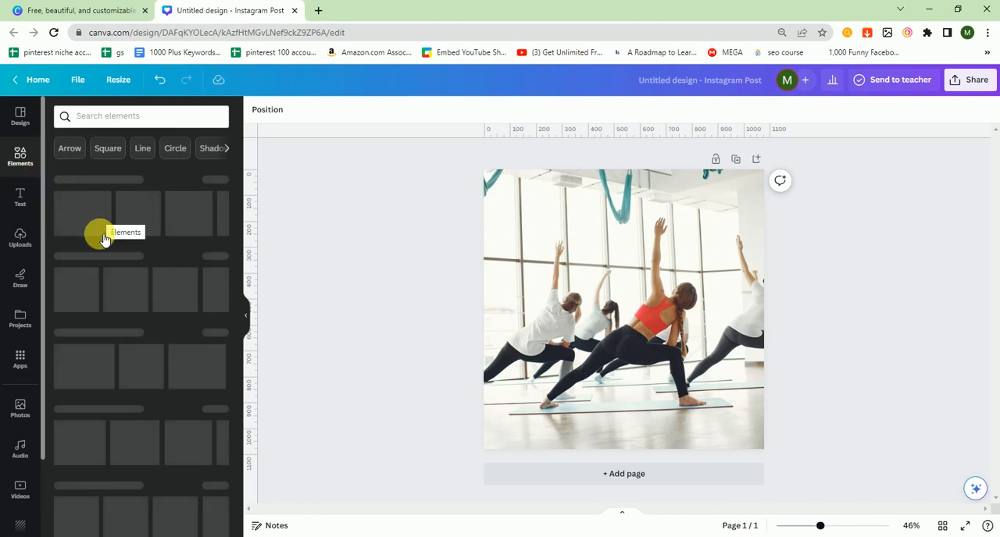
pyautogui.click(105, 121)
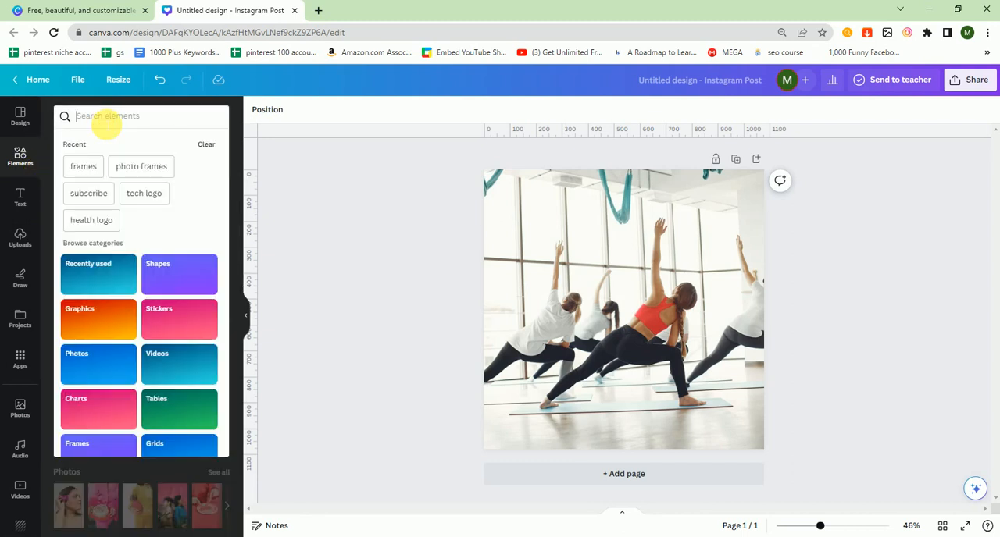
pyautogui.write('rec')
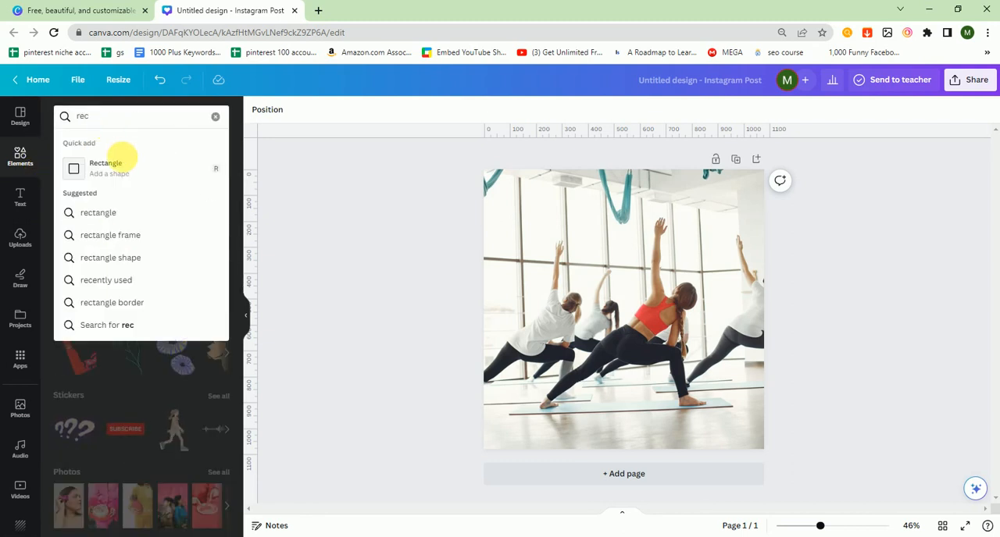
pyautogui.click(105, 166)
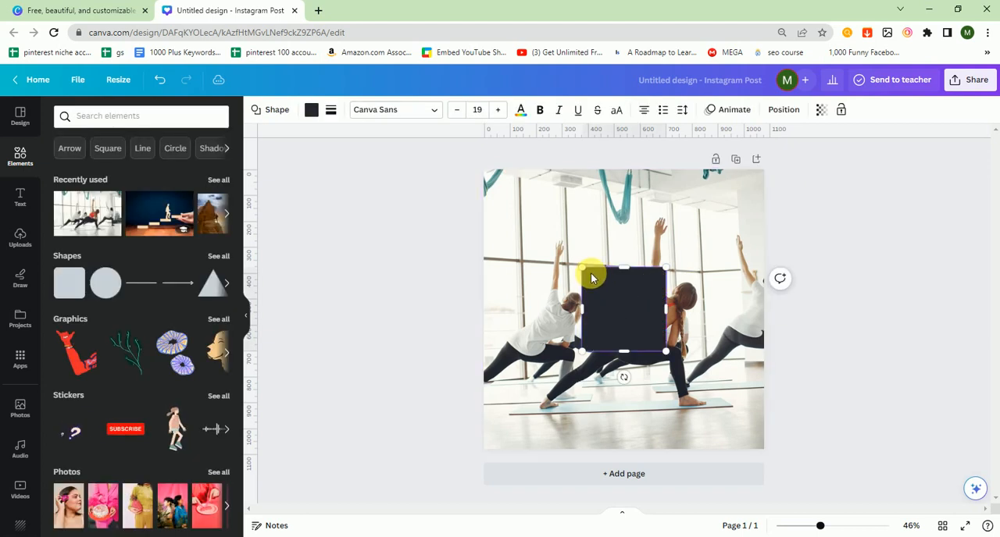
# - Stretch the dark rectangle on all sides until it covers the whole page
pyautogui.moveTo(584, 270); pyautogui.dragTo(484, 175)
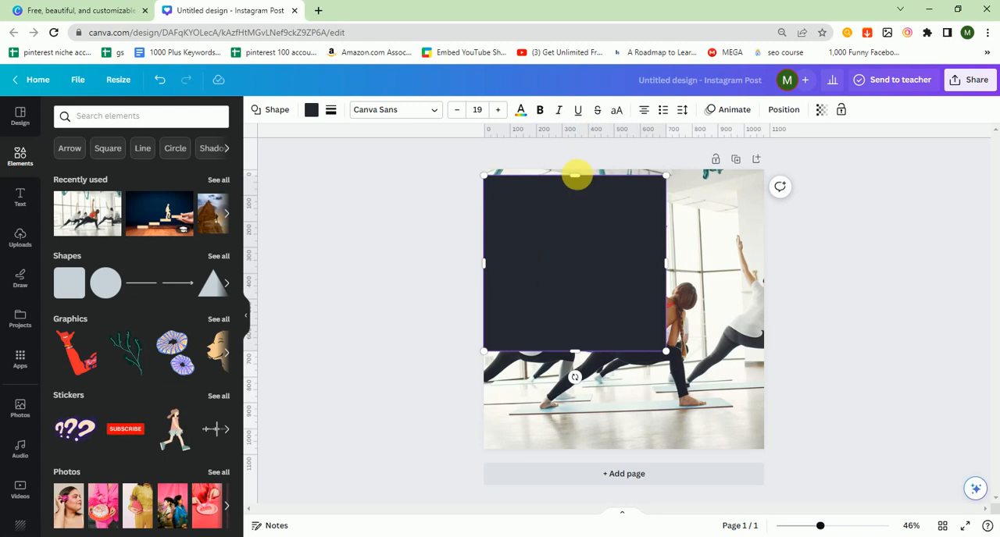
pyautogui.moveTo(583, 172); pyautogui.dragTo(583, 164)
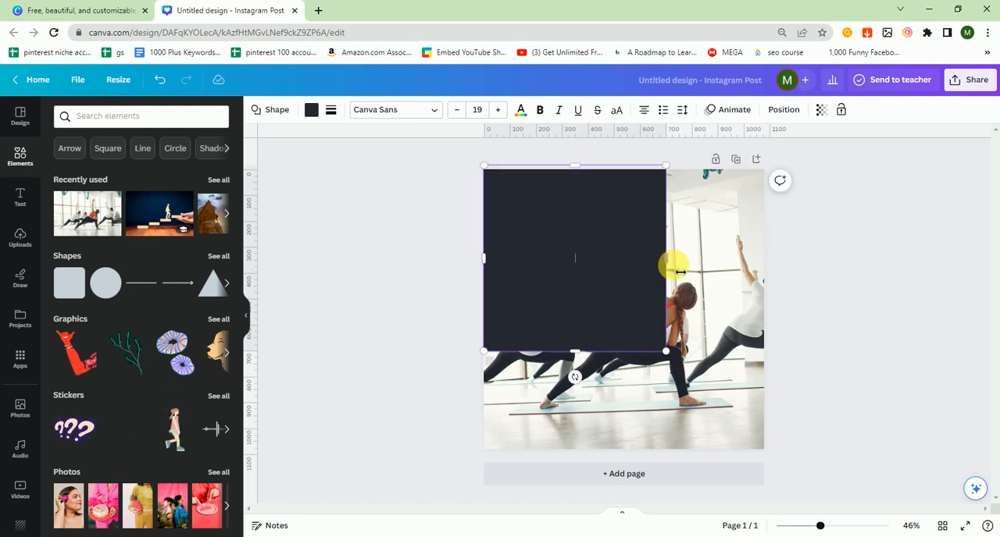
pyautogui.moveTo(681, 272); pyautogui.dragTo(769, 276)
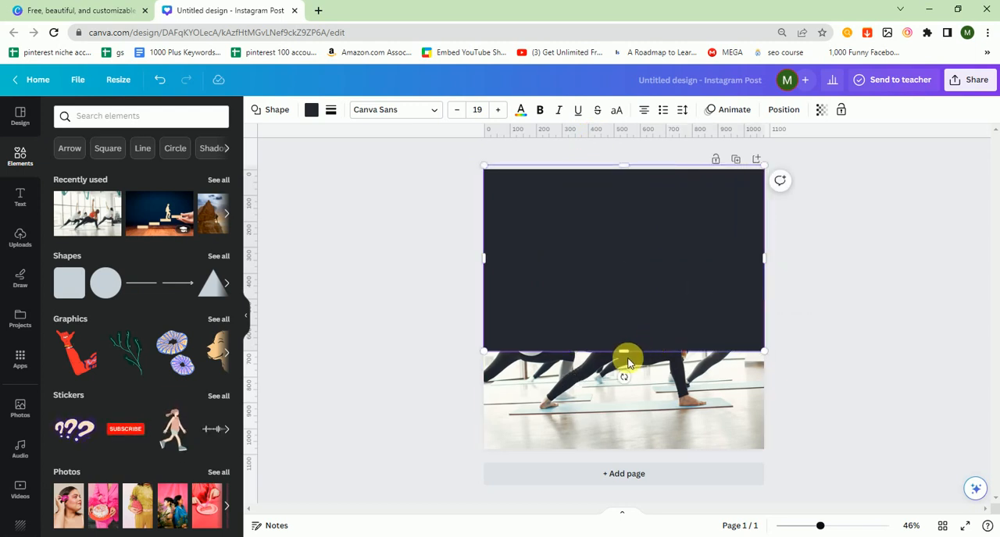
pyautogui.moveTo(627, 362); pyautogui.dragTo(636, 453)
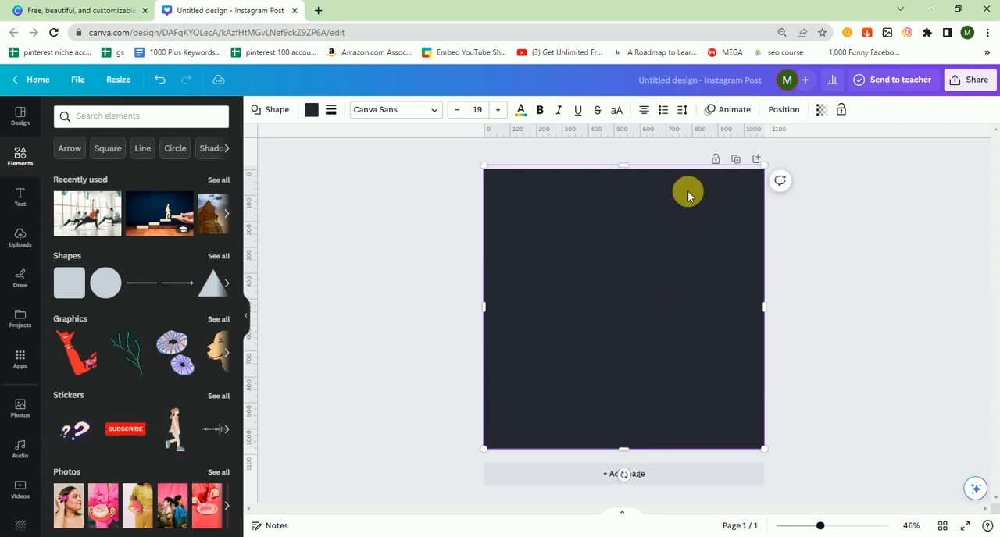
# - Make the dark rectangle semi-transparent so it works as a dimming overlay on the background photo
pyautogui.click(820, 110)
pyautogui.click(755, 156)
pyautogui.moveTo(757, 160); pyautogui.dragTo(768, 157)
pyautogui.click(838, 222)
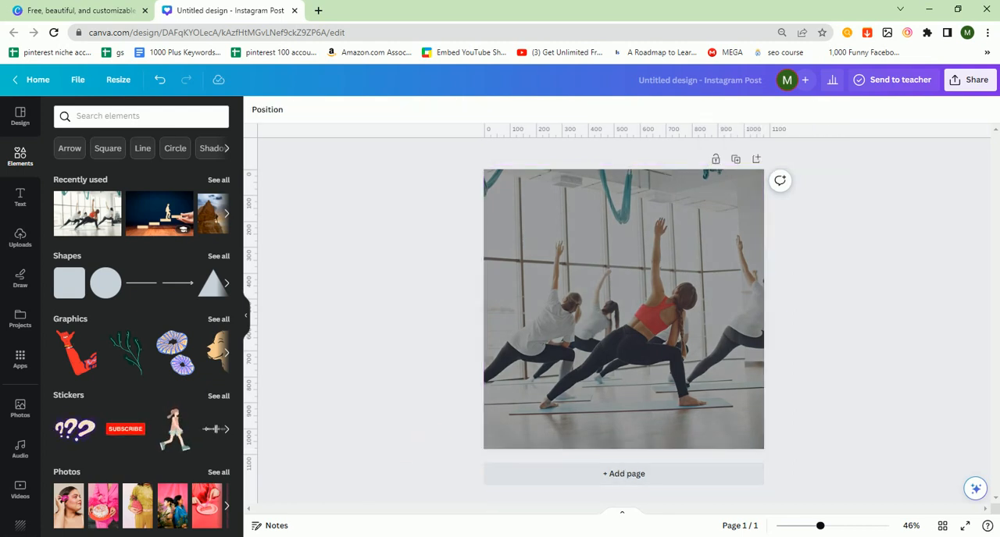
# - Copy the quote "Believe you can, and you're halfway there." from the Notepad list and paste it onto the Canva page
pyautogui.click(576, 518)
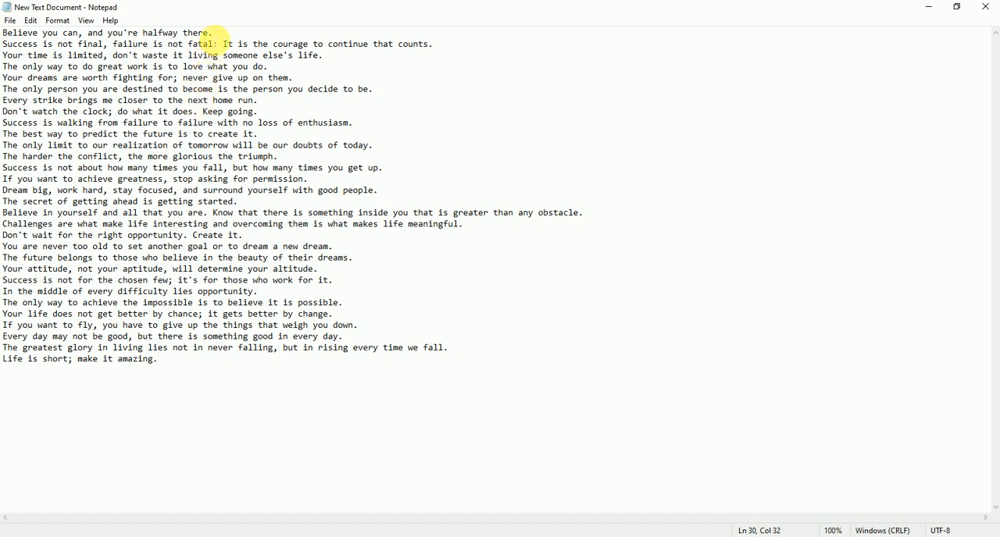
pyautogui.moveTo(216, 34); pyautogui.dragTo(14, 34)
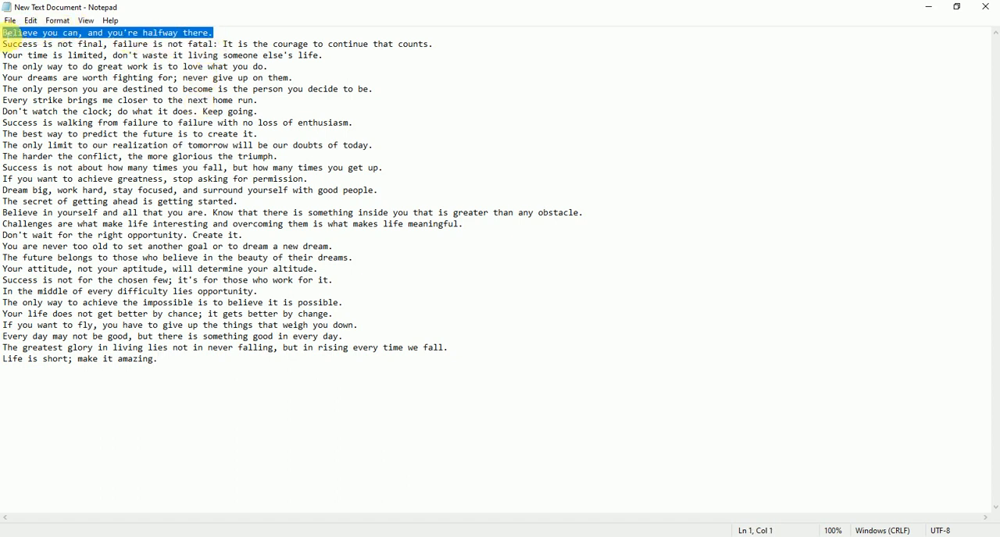
pyautogui.hotkey('alt', 'Tab')
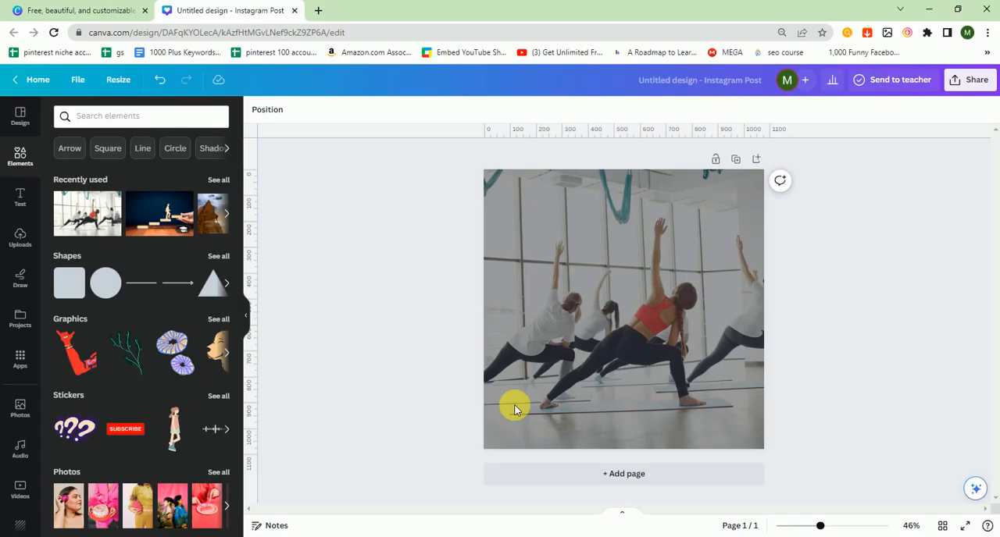
pyautogui.click(613, 348)
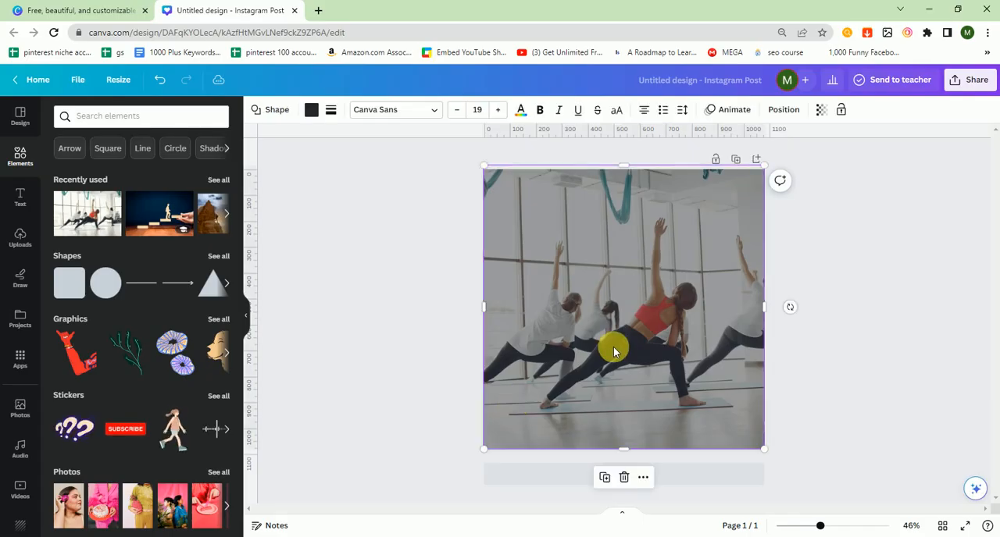
pyautogui.write("Believe you can, and you're halfway there.")
# - Format the pasted quote in bold Aileron at font size 43
pyautogui.click(285, 111)
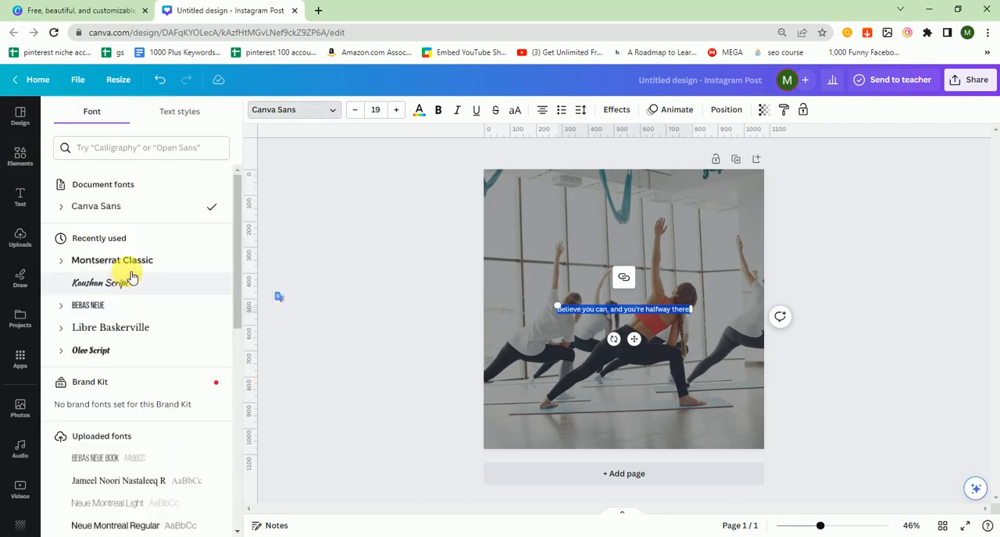
pyautogui.click(131, 283)
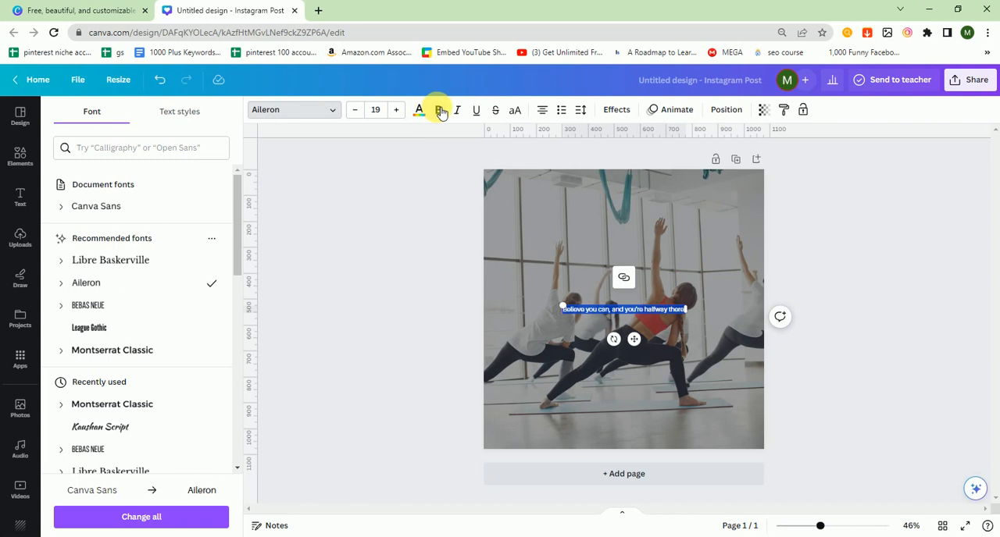
pyautogui.click(402, 111)
pyautogui.click(401, 111)
pyautogui.click(402, 111)
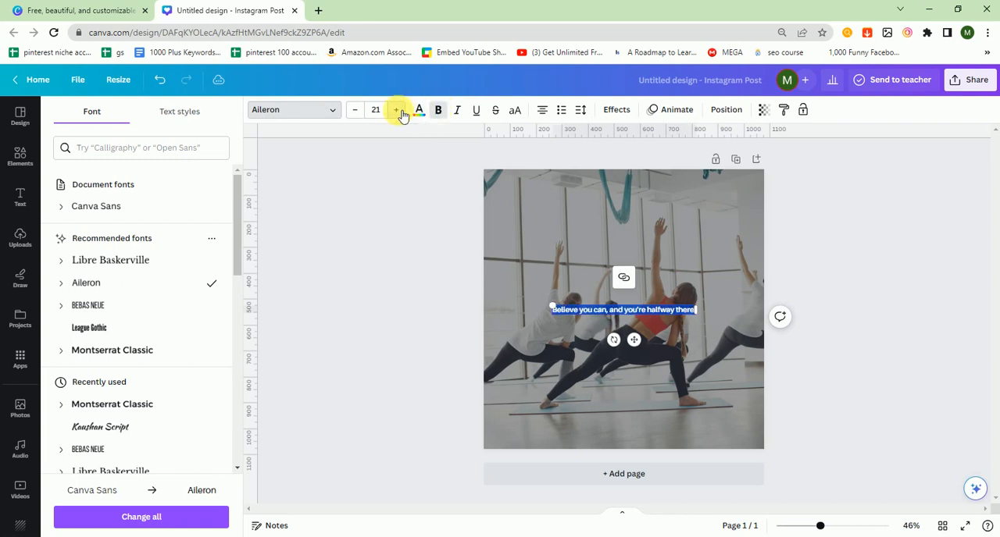
pyautogui.click(402, 112)
pyautogui.click(402, 112)
pyautogui.click(401, 112)
pyautogui.click(401, 112)
pyautogui.click(401, 111)
pyautogui.click(401, 112)
pyautogui.click(401, 111)
pyautogui.click(402, 112)
pyautogui.click(401, 112)
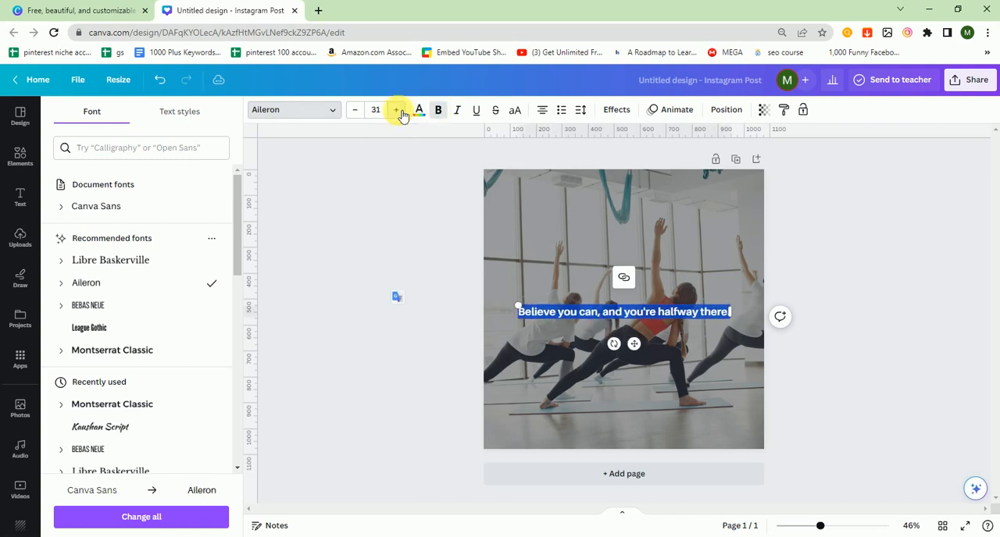
pyautogui.click(401, 112)
pyautogui.click(402, 112)
pyautogui.click(401, 112)
pyautogui.click(402, 112)
pyautogui.click(402, 112)
pyautogui.click(402, 112)
pyautogui.click(402, 112)
pyautogui.click(402, 112)
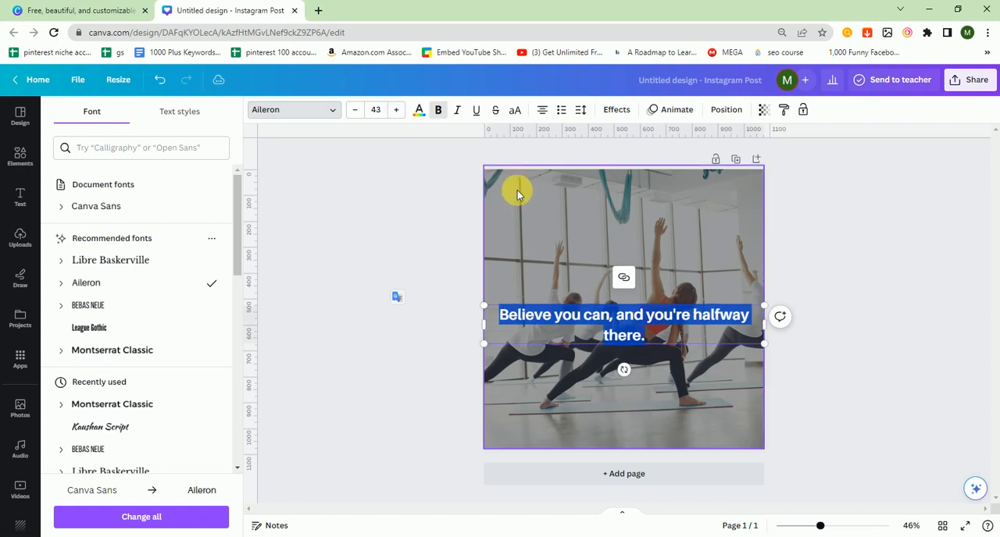
# - Move the quote slightly up, keeping it centred on the page, and colour its text yellow
pyautogui.moveTo(637, 305); pyautogui.dragTo(637, 295)
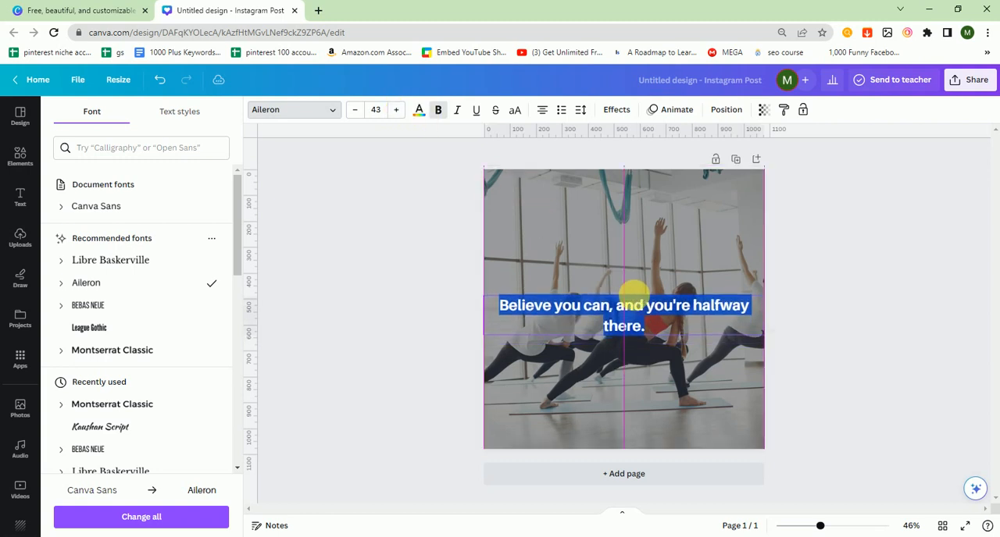
pyautogui.click(418, 109)
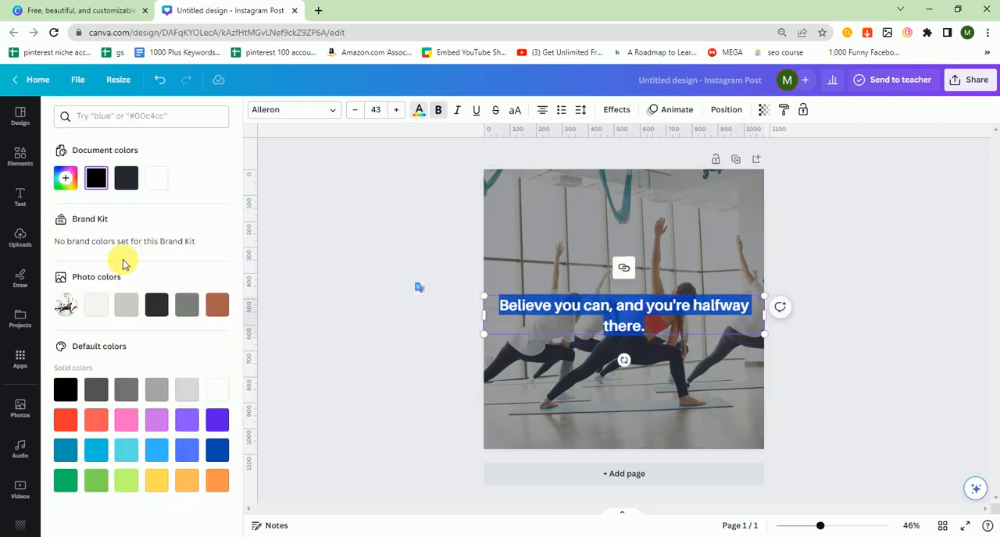
pyautogui.click(157, 479)
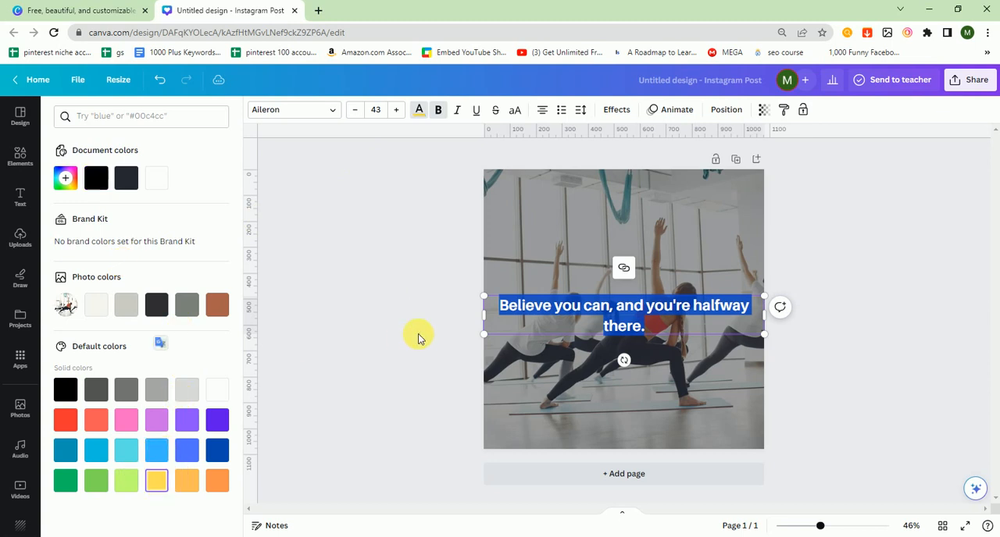
pyautogui.click(418, 338)
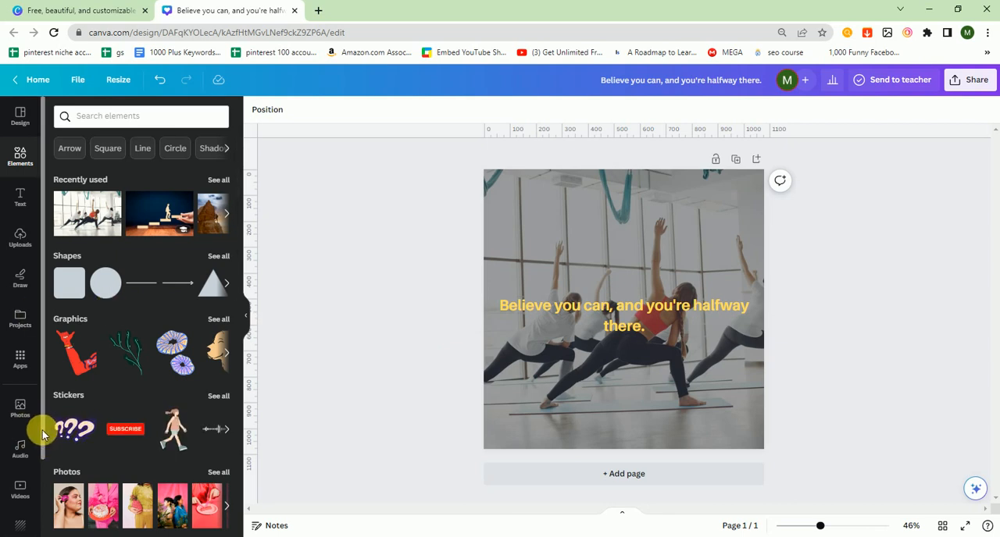
# - Start manual data entry for bulk creation, clear the sample table and name its single text column "ttle"
pyautogui.scroll(-2, 24, 469)
pyautogui.click(24, 476)
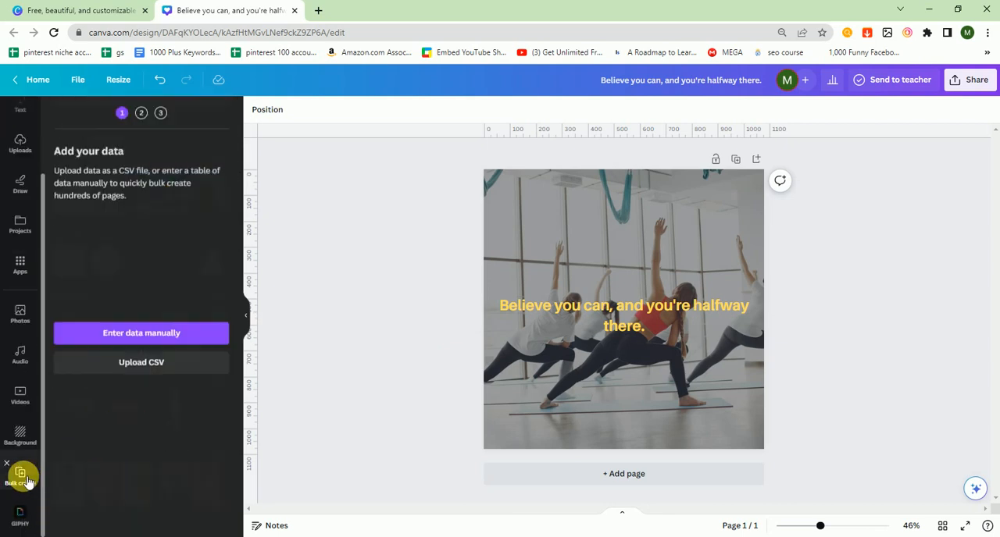
pyautogui.click(154, 358)
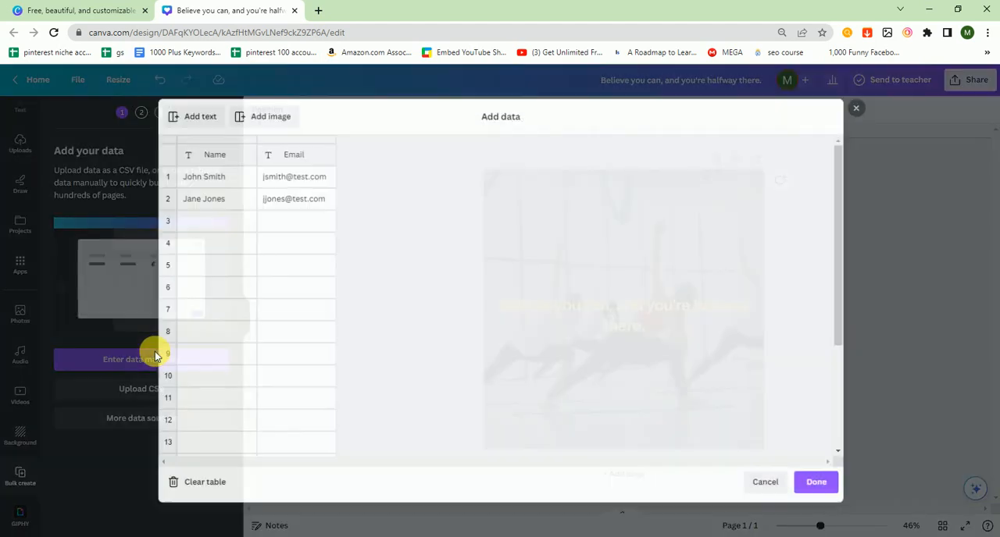
pyautogui.click(200, 487)
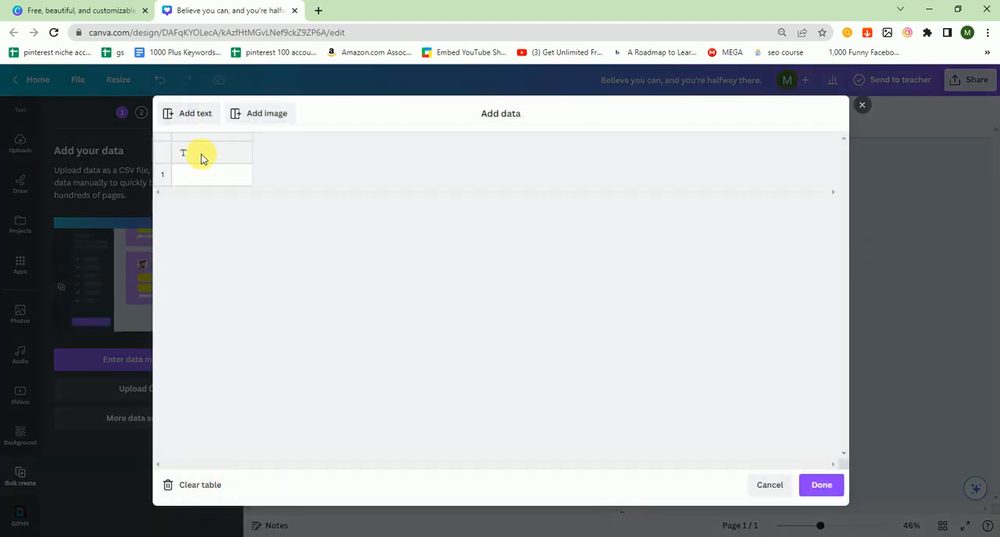
pyautogui.write('Ti')
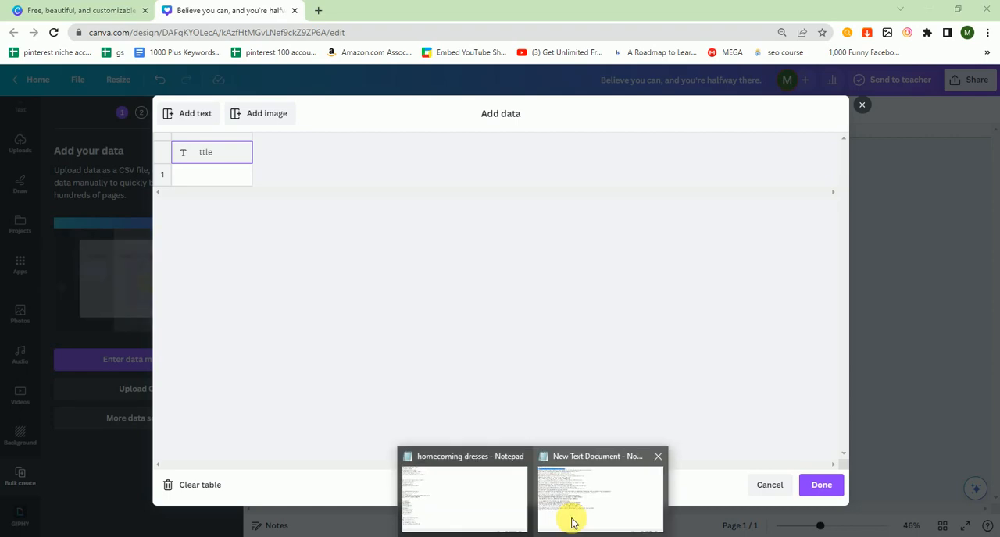
# - Copy the last twelve Notepad quotes, from "Don't wait for the right opportunity" to "Life is short", into the ttle column and apply the data
pyautogui.click(574, 516)
pyautogui.moveTo(3, 235); pyautogui.dragTo(223, 373)
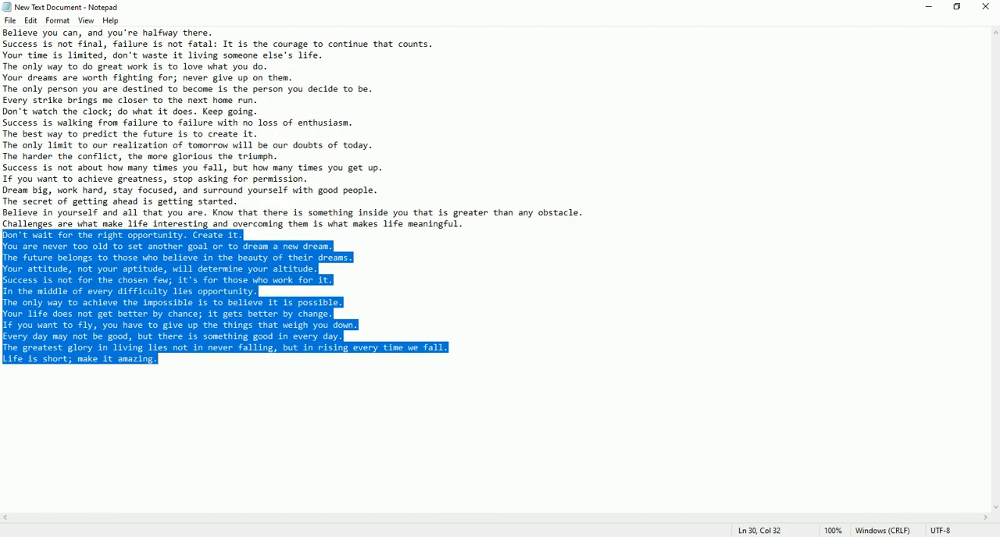
pyautogui.click(328, 536)
pyautogui.click(200, 175)
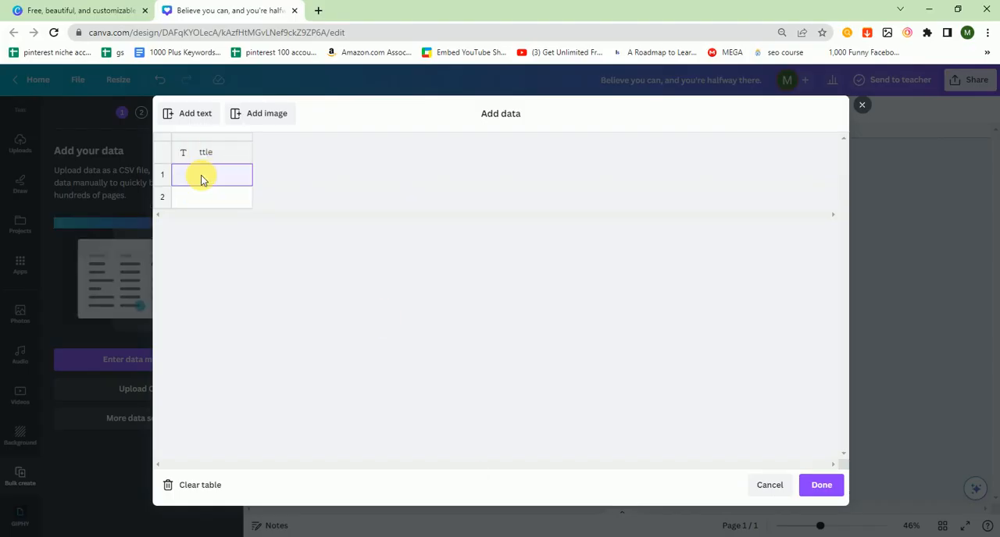
pyautogui.hotkey('ctrl', 'v')
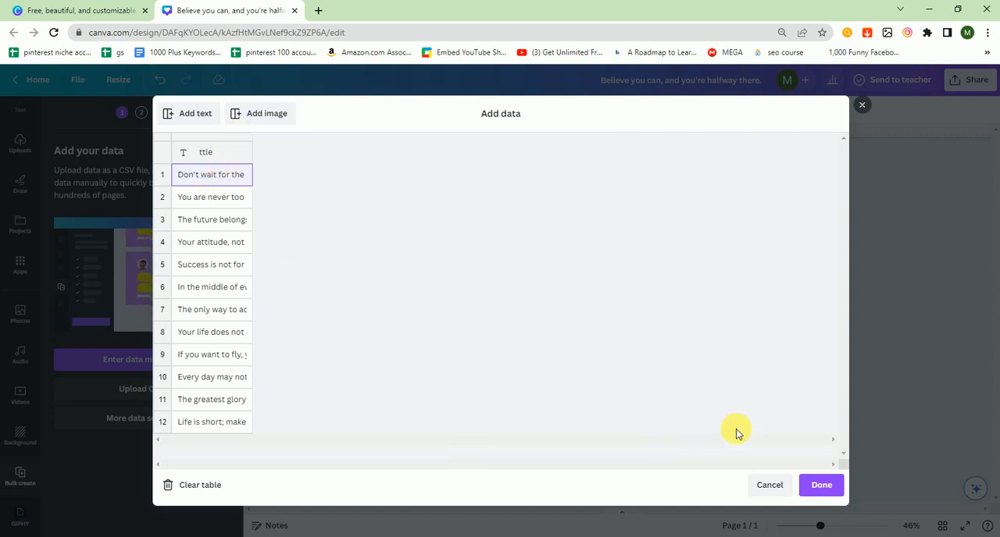
pyautogui.click(817, 483)
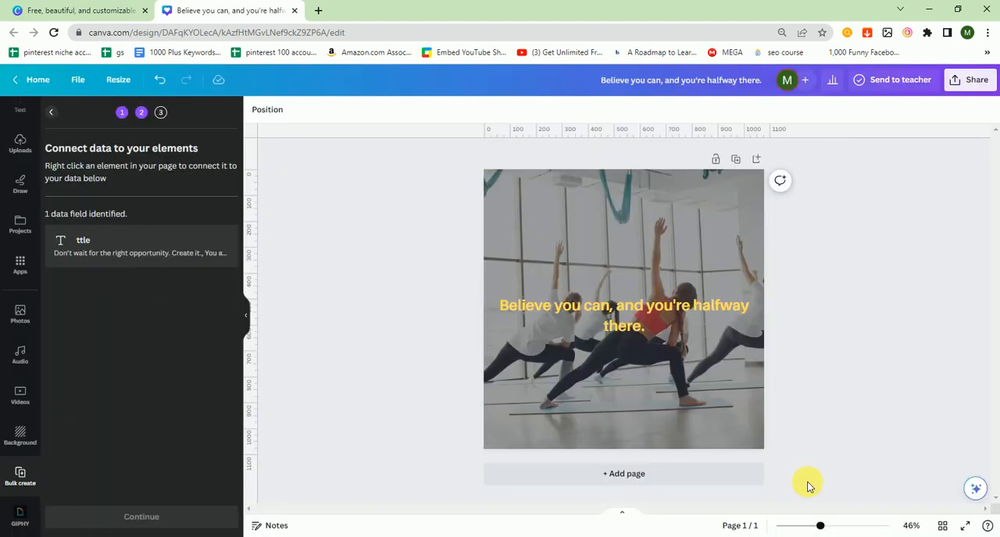
# - Connect the yellow quote text on the page to the ttle data field
pyautogui.rightClick(609, 310)
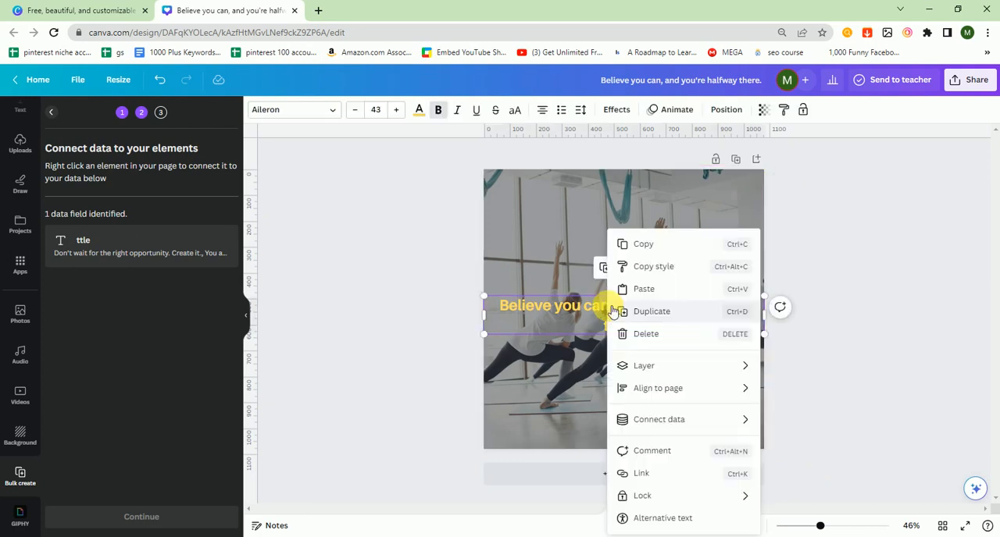
pyautogui.moveTo(707, 426)
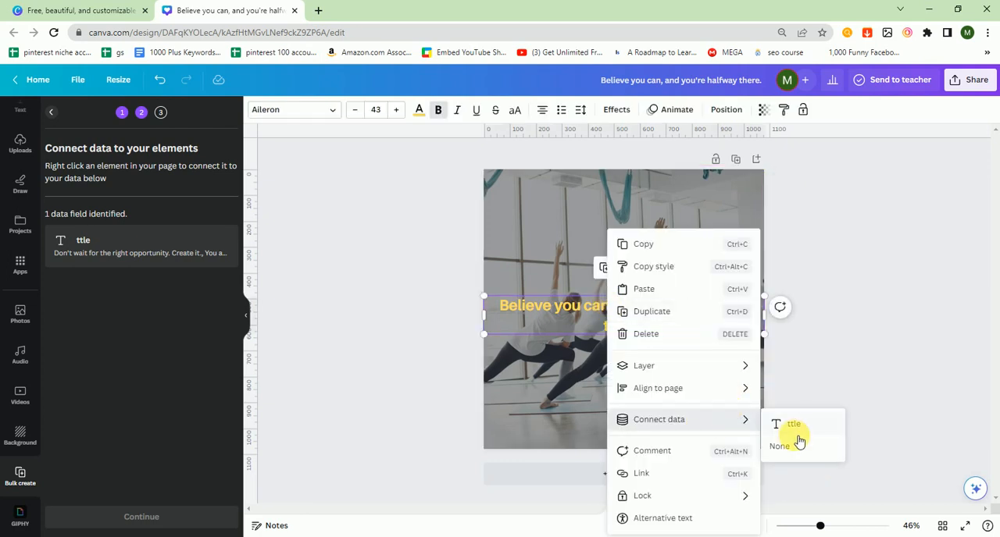
pyautogui.click(797, 430)
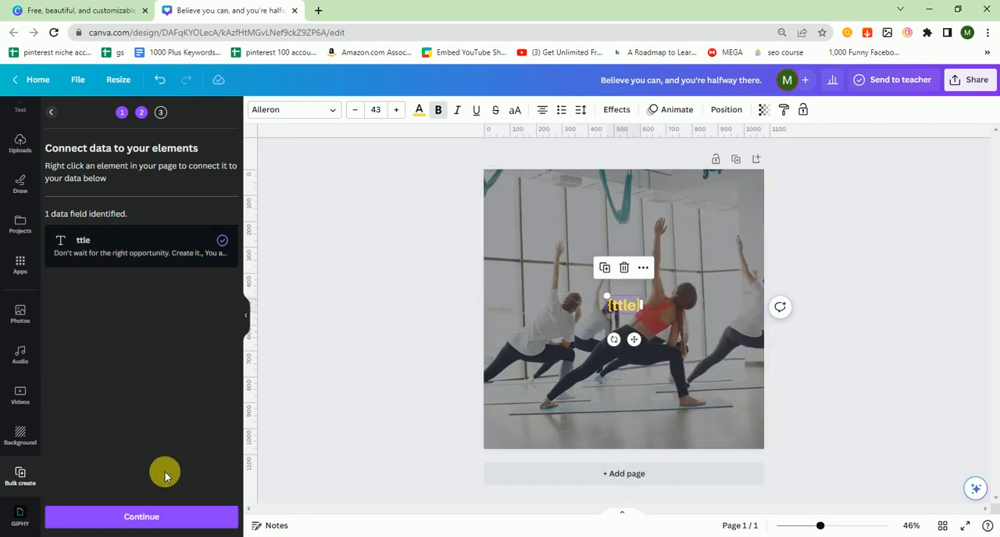
# - Generate 12 pages from the connected data with all quotes selected
pyautogui.click(154, 516)
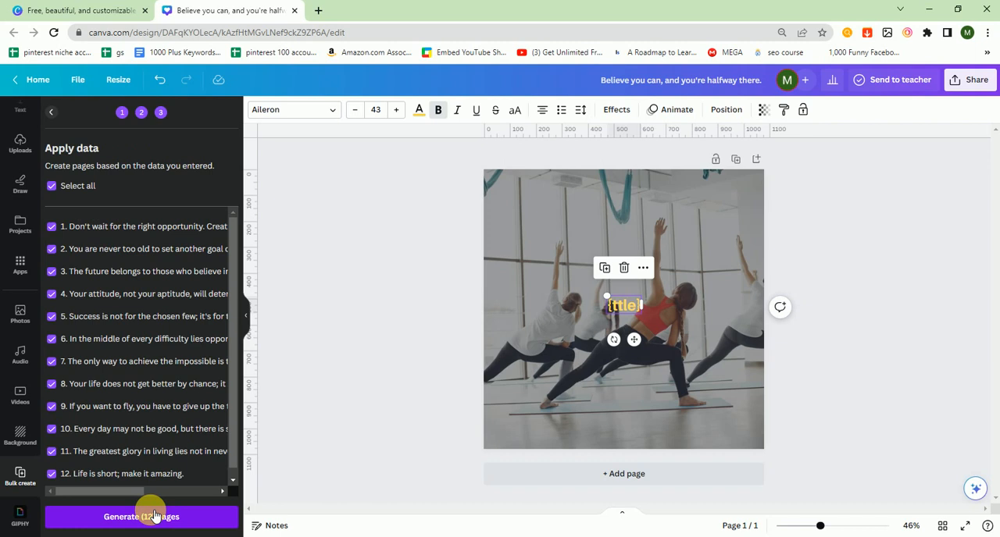
pyautogui.scroll(-1, 230, 453)
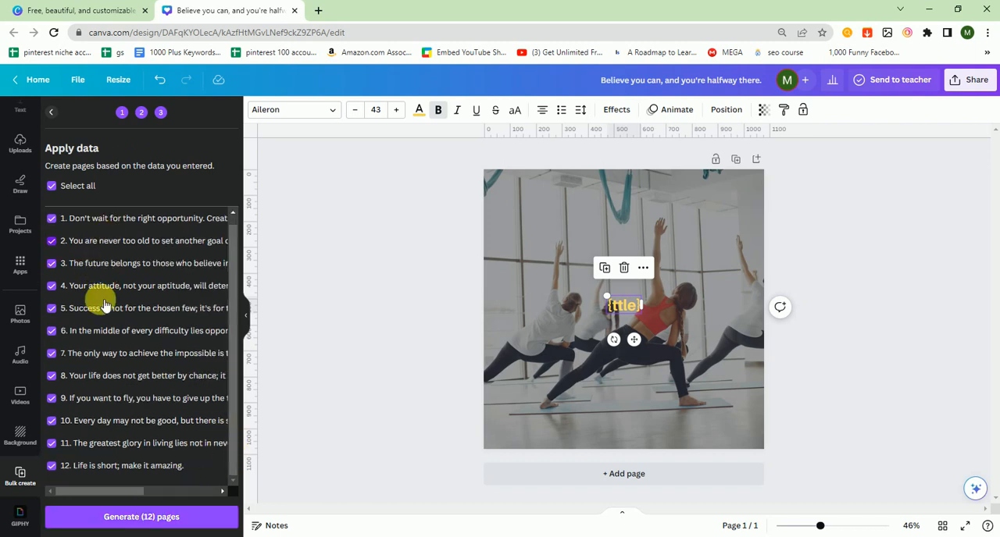
pyautogui.click(143, 520)
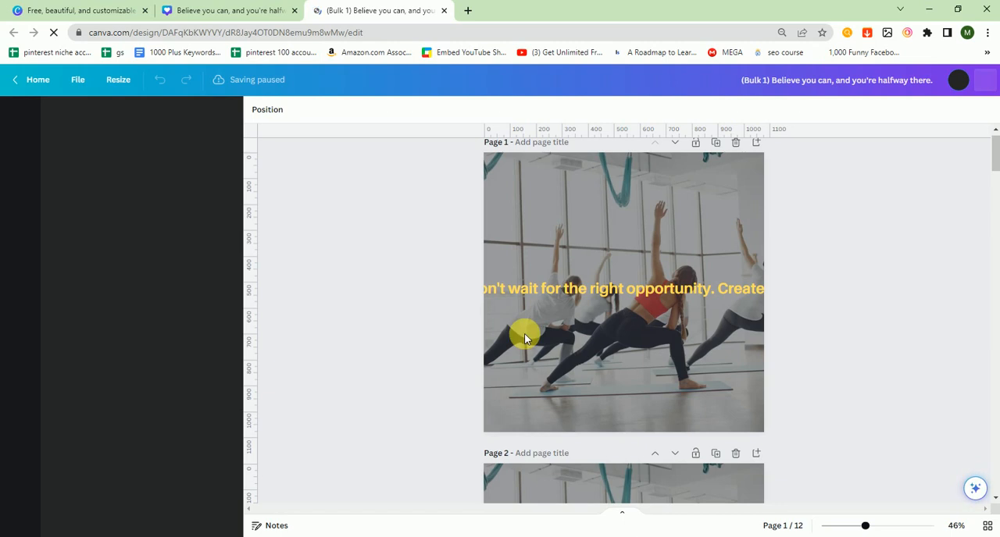
# - Scale the quote on page 1 down to font size 32 so it fits within the page width
pyautogui.click(787, 287)
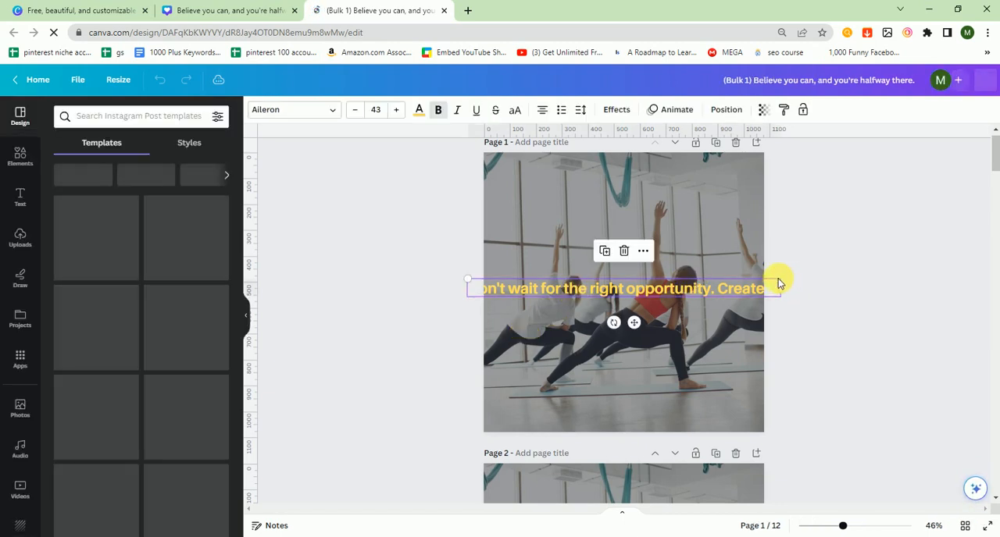
pyautogui.click(757, 290)
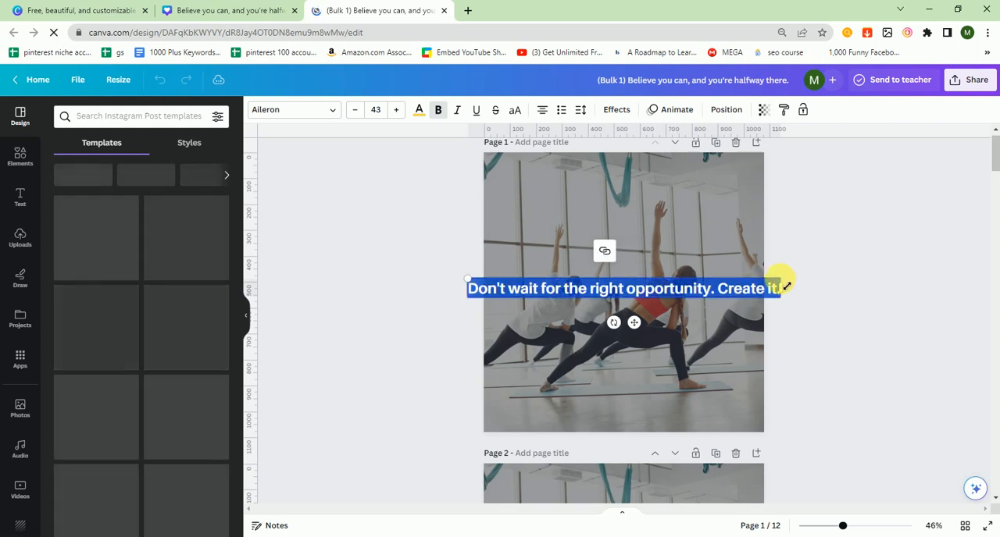
pyautogui.click(755, 288)
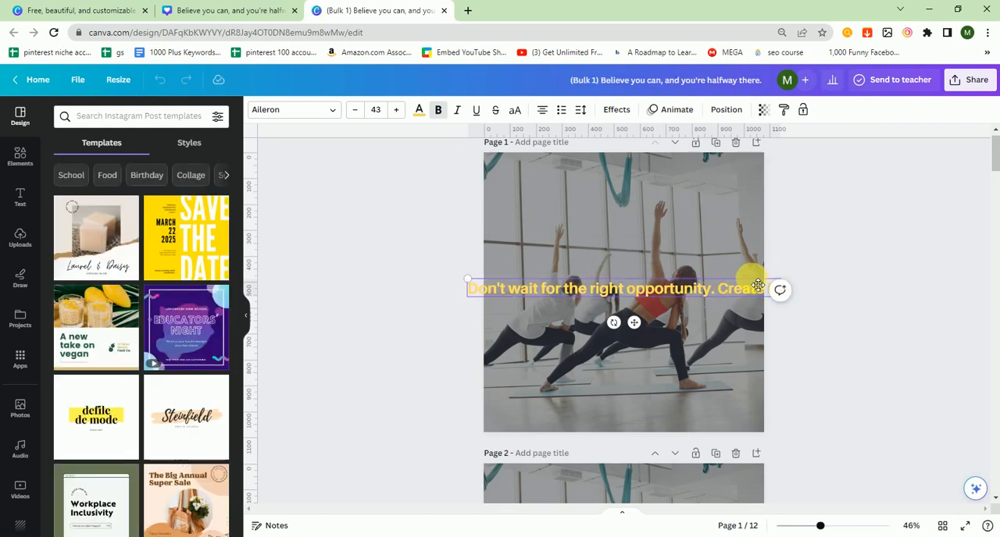
pyautogui.moveTo(765, 280); pyautogui.dragTo(678, 292)
pyautogui.click(921, 335)
# - Increase the page 1 quote's font size until it wraps onto two lines, with "Create it." on the second
pyautogui.click(397, 110)
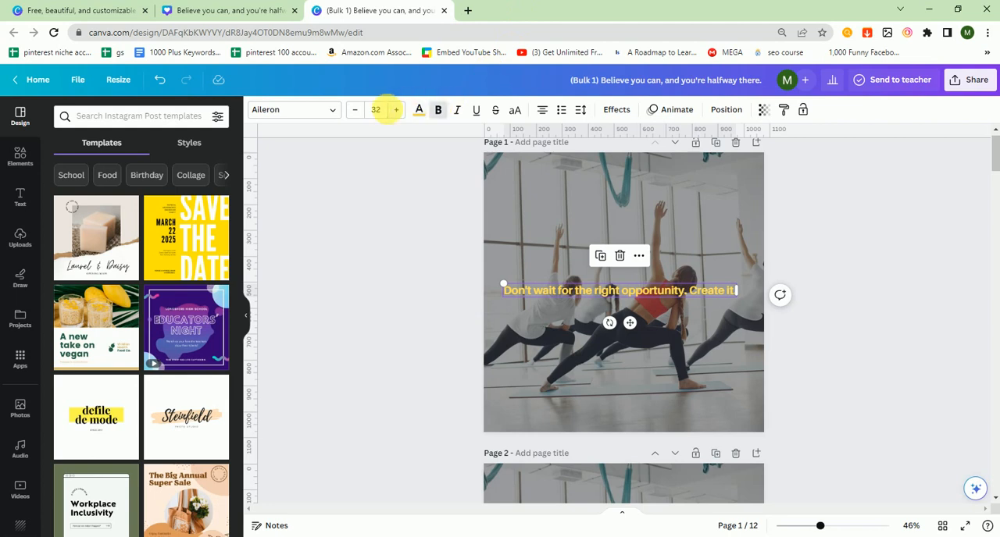
pyautogui.click(396, 110)
pyautogui.click(396, 110)
pyautogui.click(396, 109)
pyautogui.click(396, 110)
pyautogui.click(396, 109)
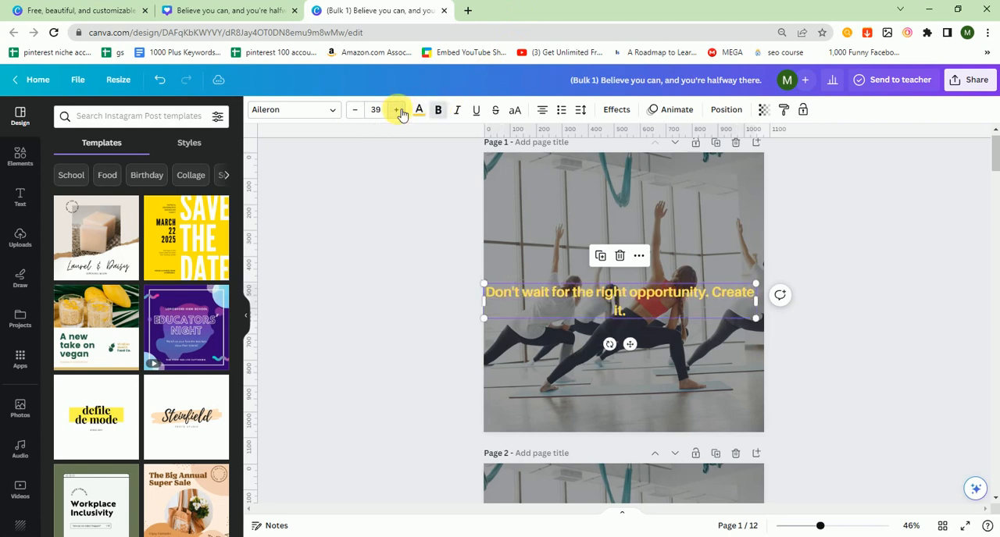
pyautogui.click(396, 109)
pyautogui.click(396, 109)
pyautogui.click(875, 255)
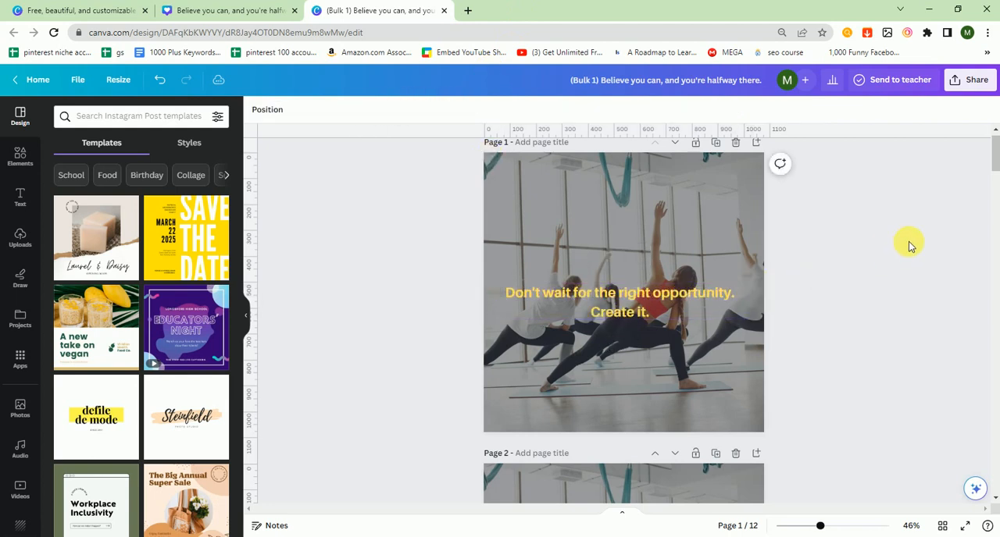
# - Reduce the quote on page 2 to font size 37 so it wraps onto two lines inside the page
pyautogui.scroll(-3, 994, 175)
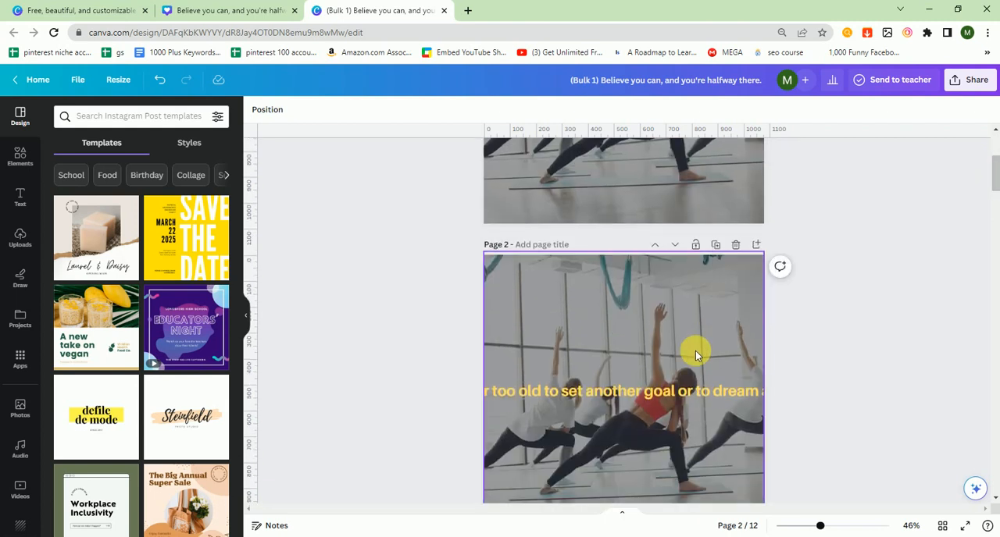
pyautogui.click(667, 396)
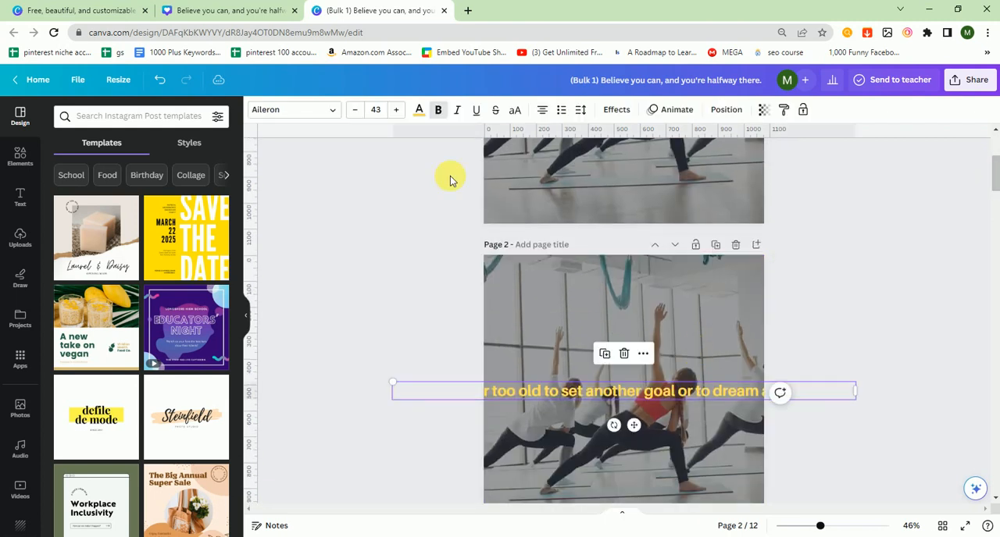
pyautogui.click(362, 110)
pyautogui.click(362, 110)
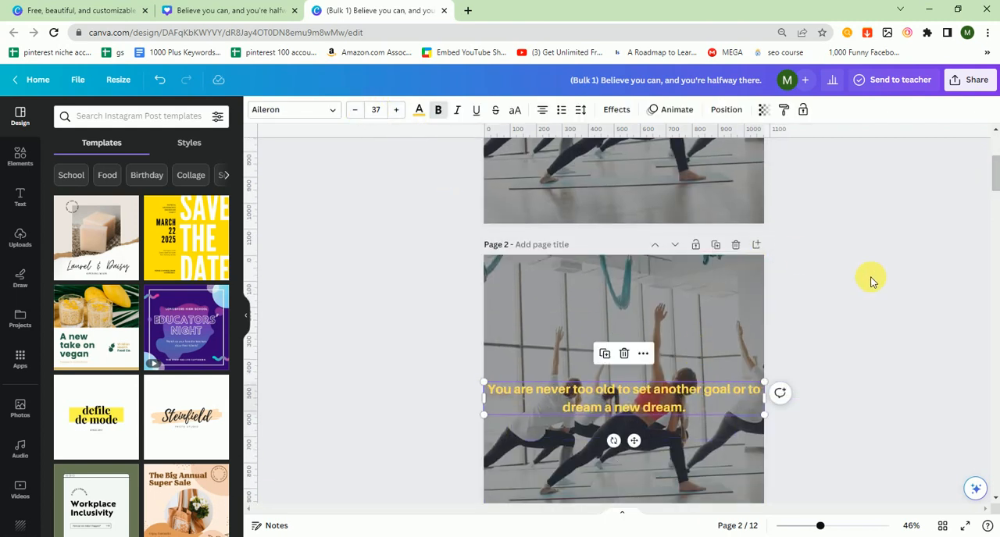
pyautogui.click(976, 199)
# - Search the photos for "fitness" and set the woman running against a concrete wall as page 2's background
pyautogui.moveTo(999, 181)
pyautogui.mouseDown()
pyautogui.moveTo(997, 211)
pyautogui.moveTo(998, 157)
pyautogui.moveTo(997, 195)
pyautogui.mouseUp()
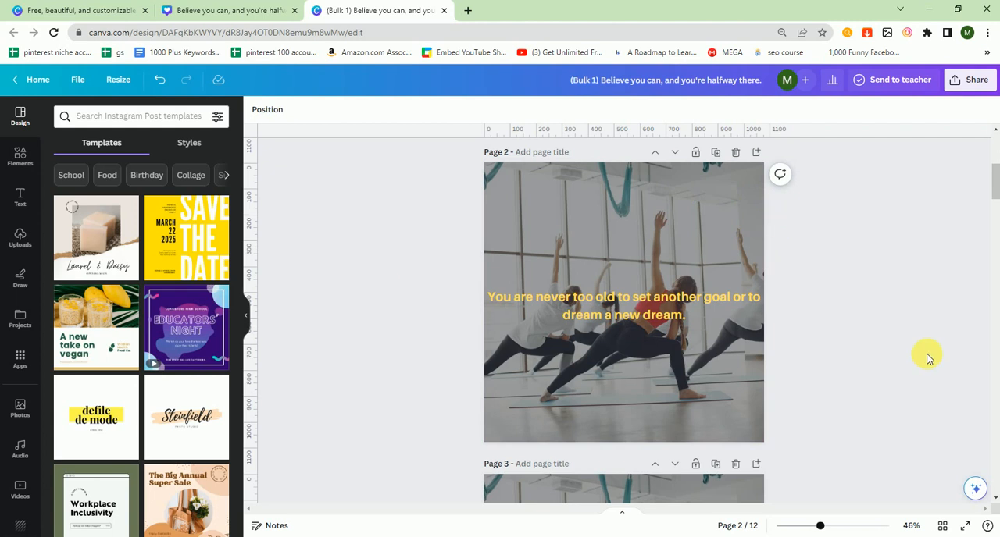
pyautogui.click(19, 403)
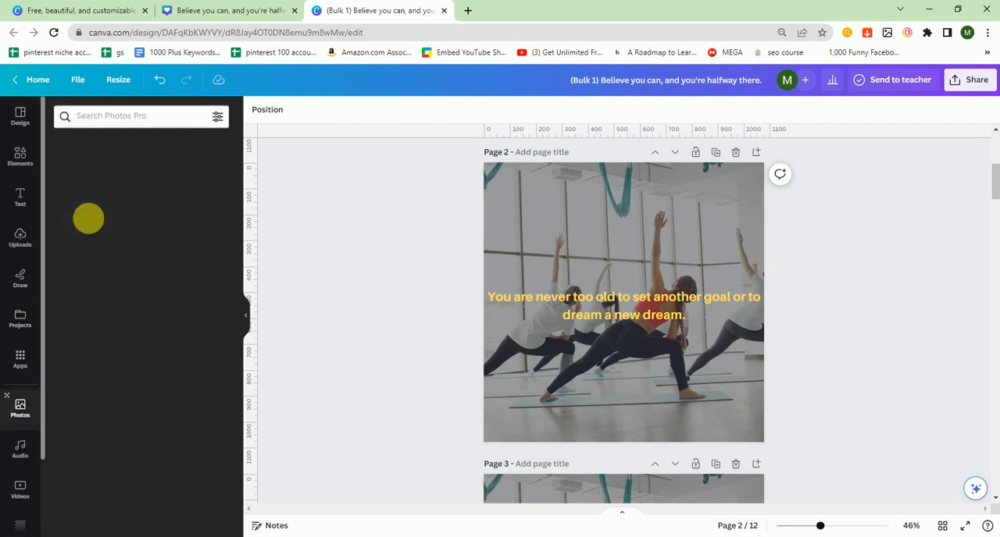
pyautogui.click(117, 118)
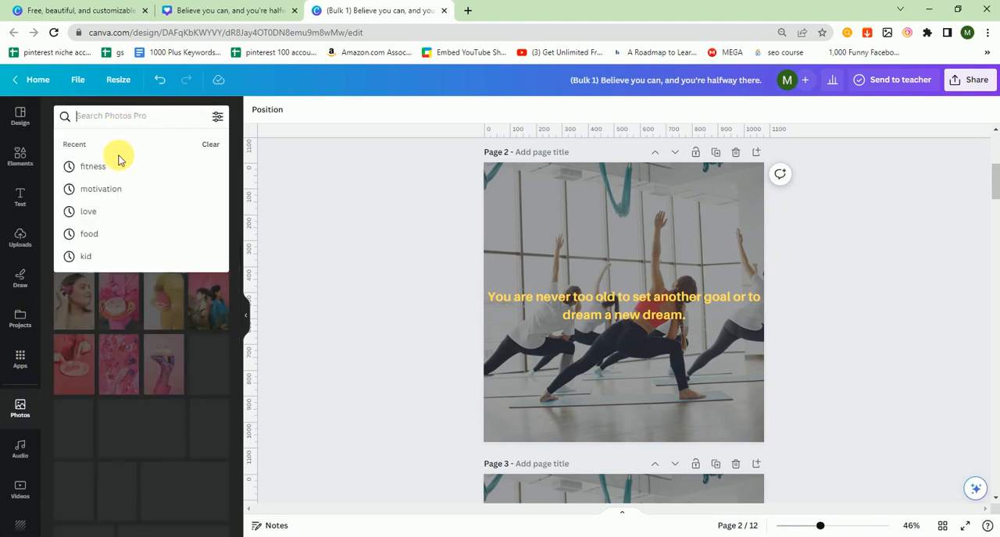
pyautogui.click(116, 164)
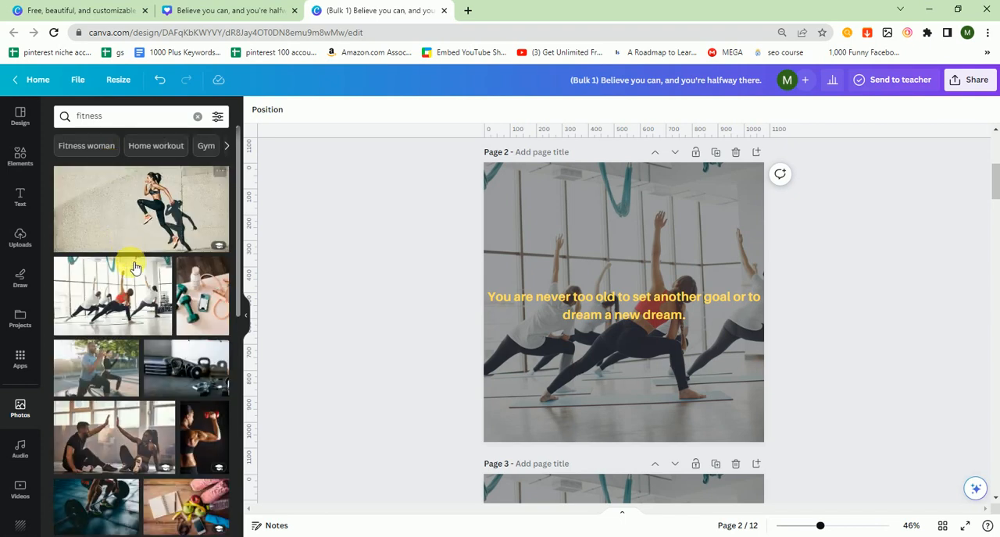
pyautogui.click(221, 197)
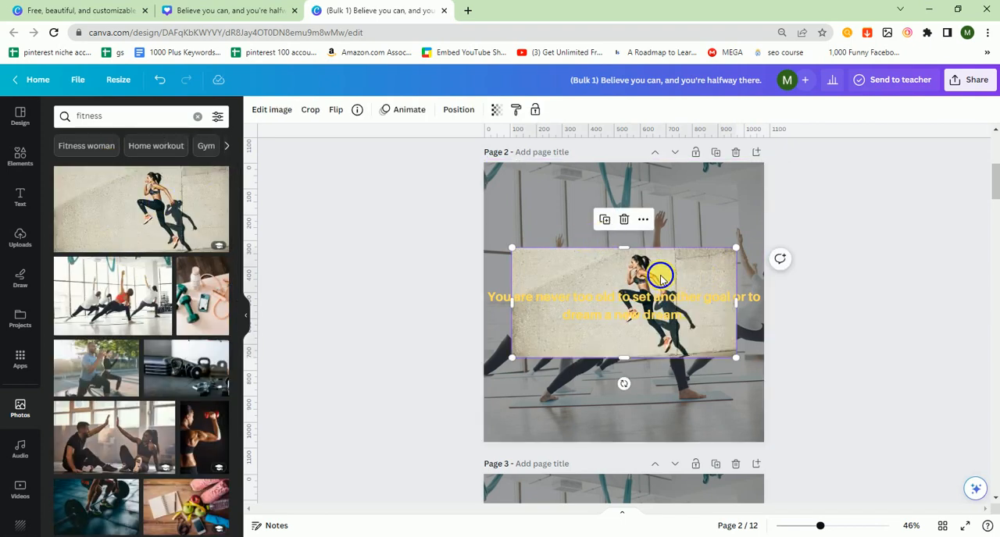
pyautogui.rightClick(660, 277)
pyautogui.click(690, 493)
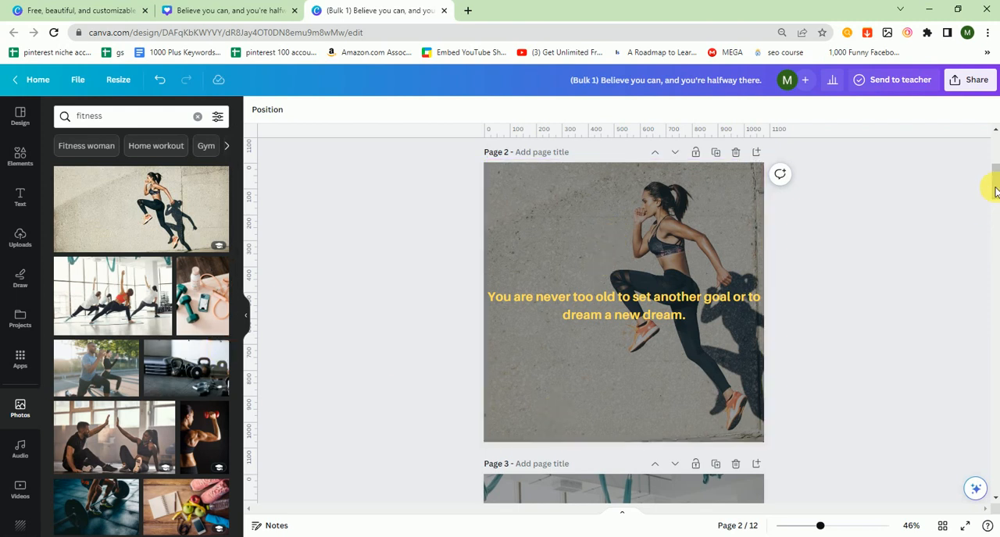
# - Set the fitness photo of a man and woman lunging outdoors as page 3's background
pyautogui.scroll(-5, 993, 195)
pyautogui.click(625, 241)
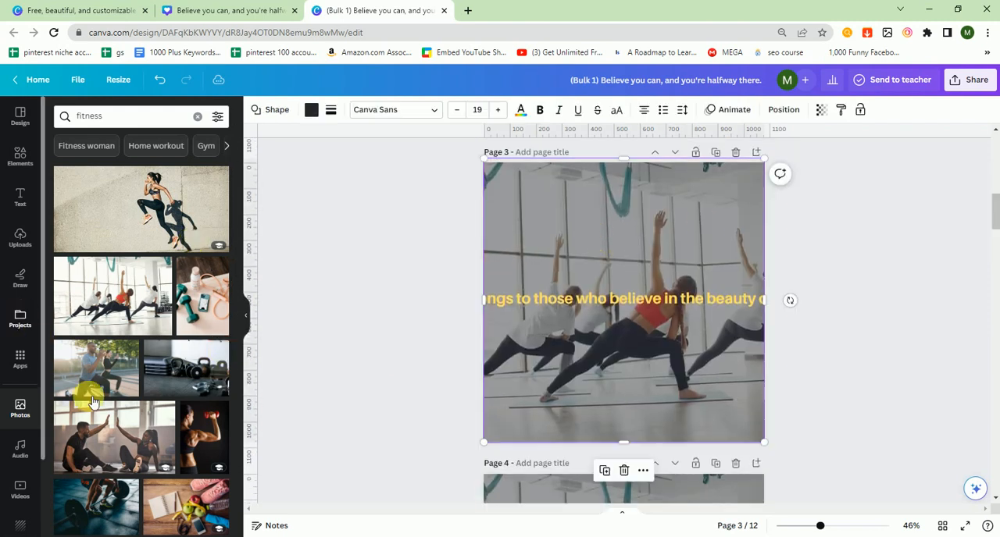
pyautogui.click(117, 381)
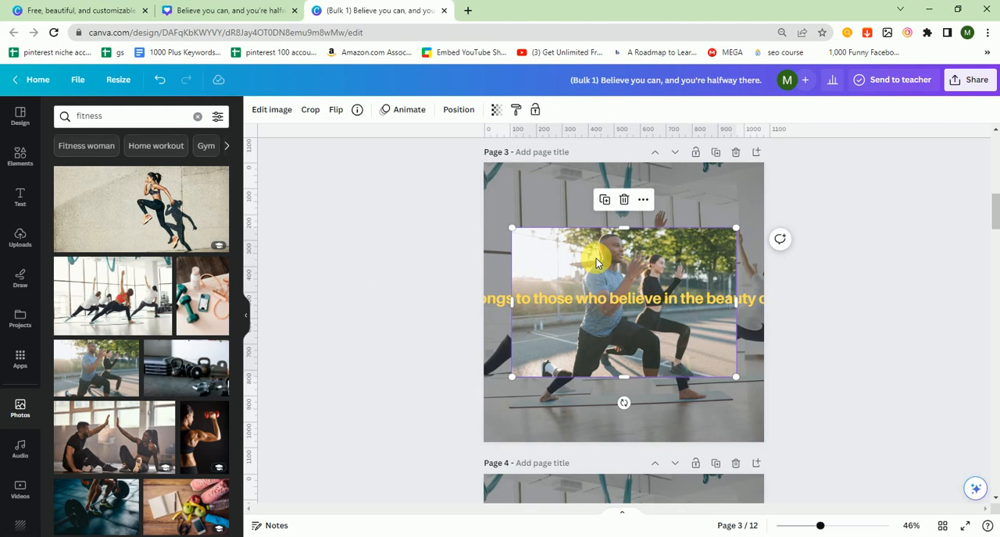
pyautogui.rightClick(596, 264)
pyautogui.click(660, 497)
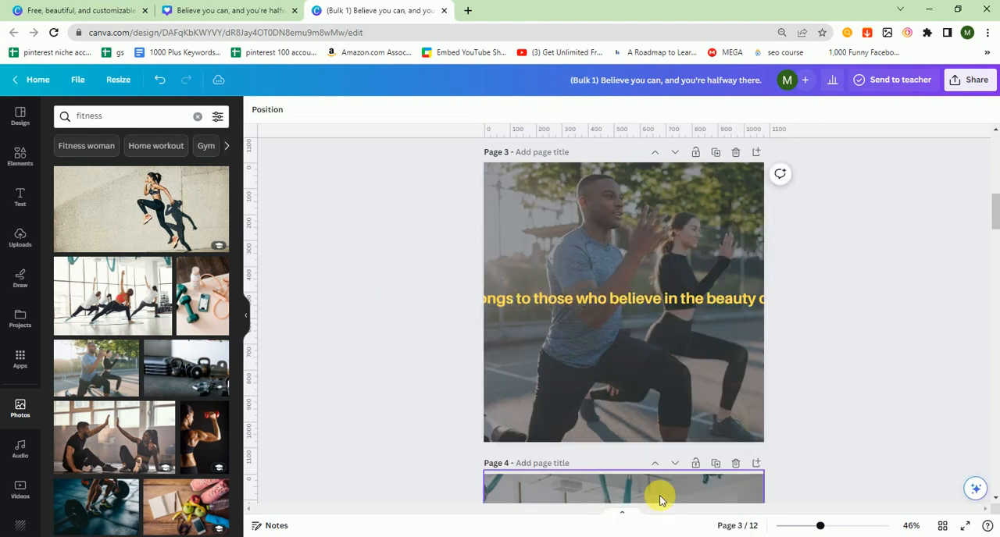
# - Reduce the page 3 quote's font size to below 40 so it fits on two lines inside the page
pyautogui.click(737, 300)
pyautogui.click(352, 113)
pyautogui.click(352, 112)
pyautogui.click(351, 112)
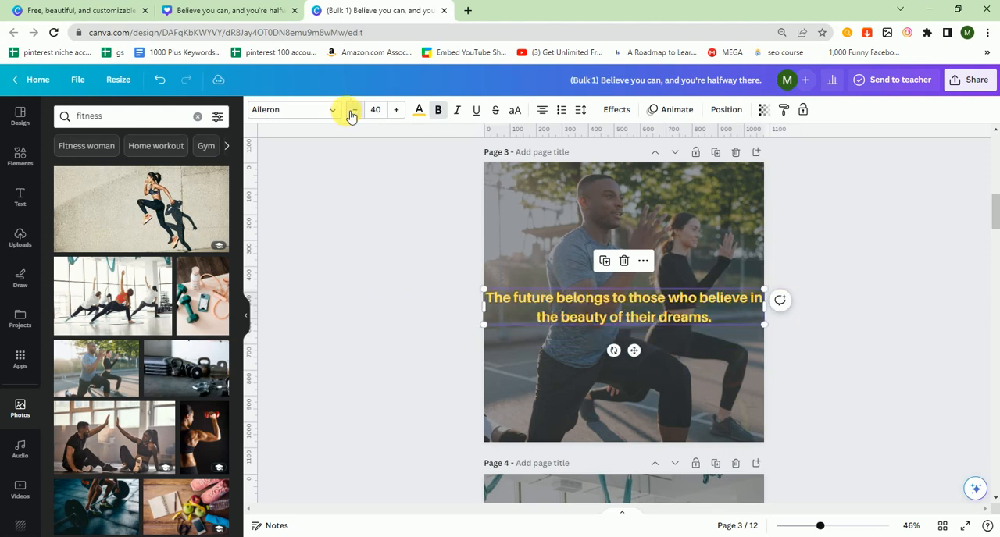
pyautogui.click(352, 112)
pyautogui.click(351, 113)
pyautogui.click(351, 112)
pyautogui.click(372, 329)
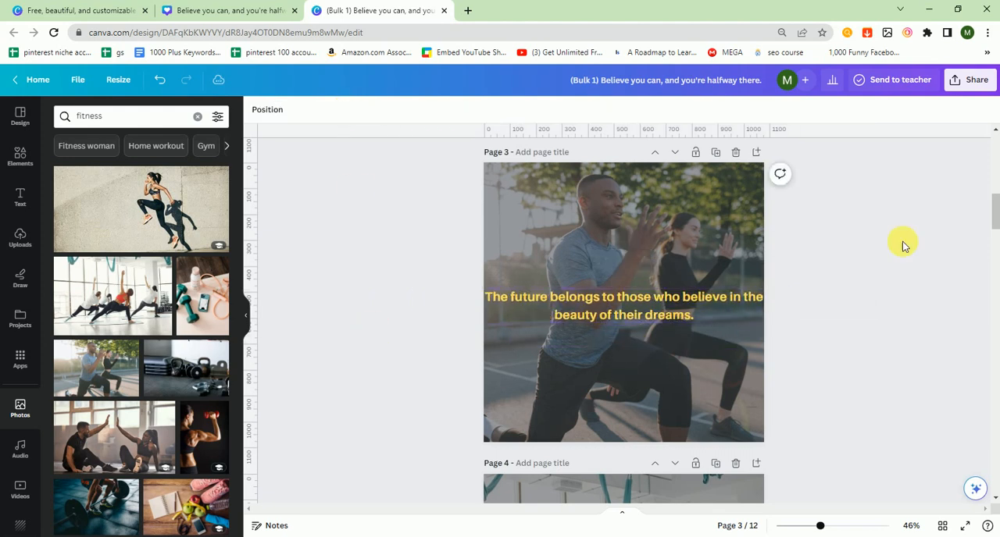
pyautogui.moveTo(996, 207); pyautogui.dragTo(998, 235)
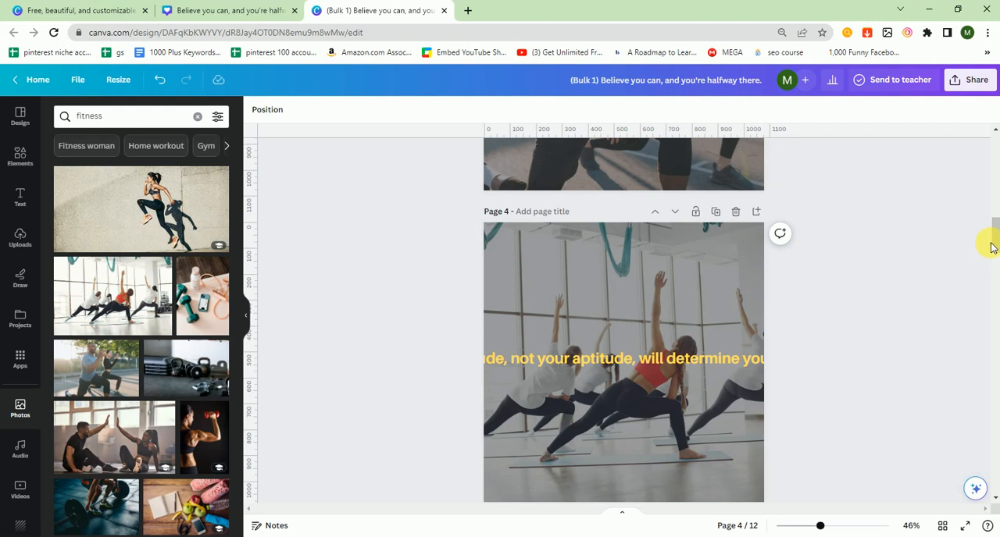
pyautogui.moveTo(994, 244); pyautogui.dragTo(995, 154)
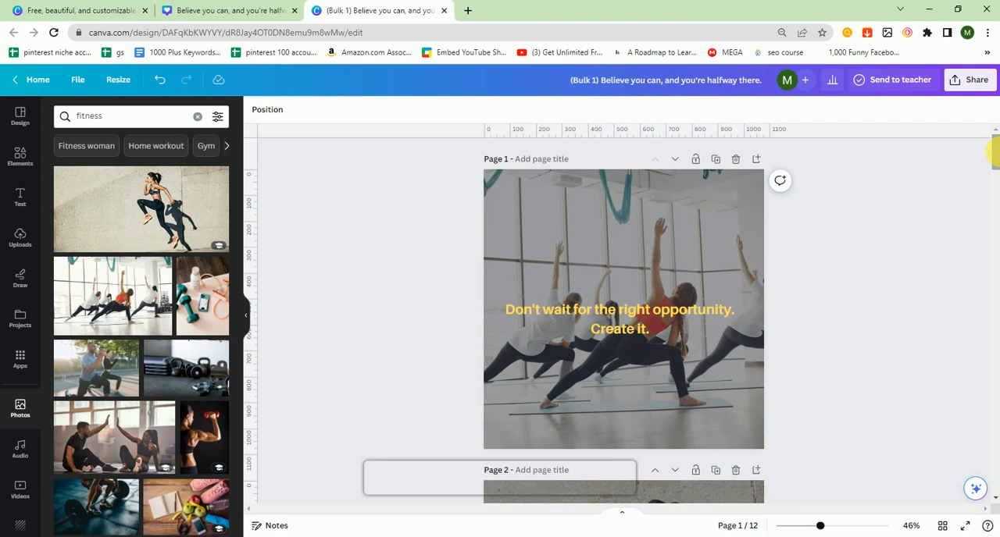